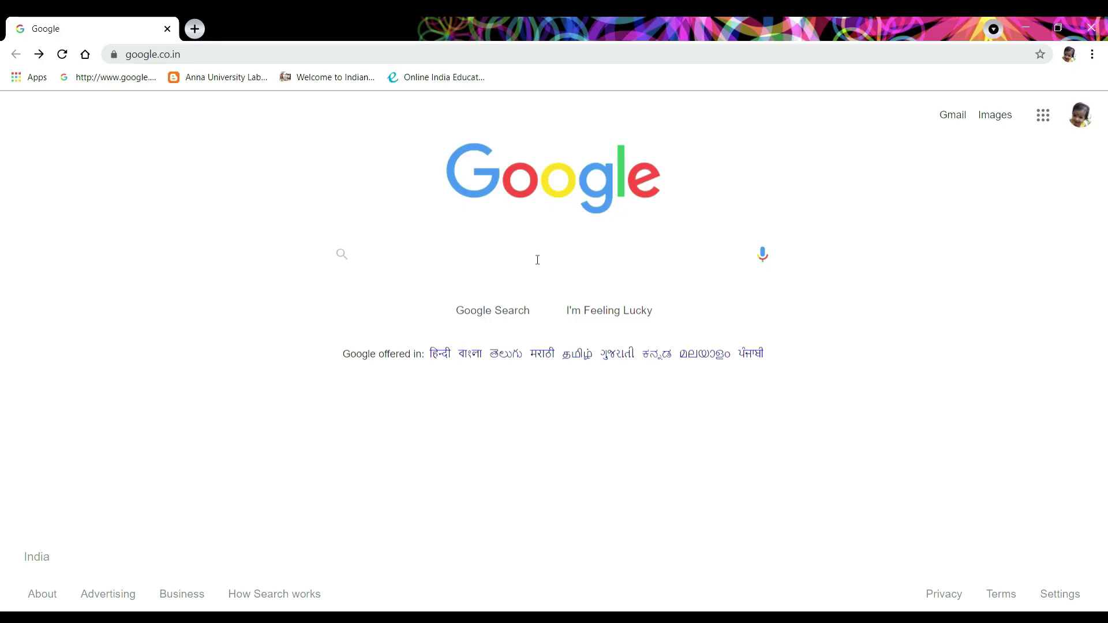
Search Google for 'autodesk education' and start sign-up from the Student and Education Software page.
text(au)
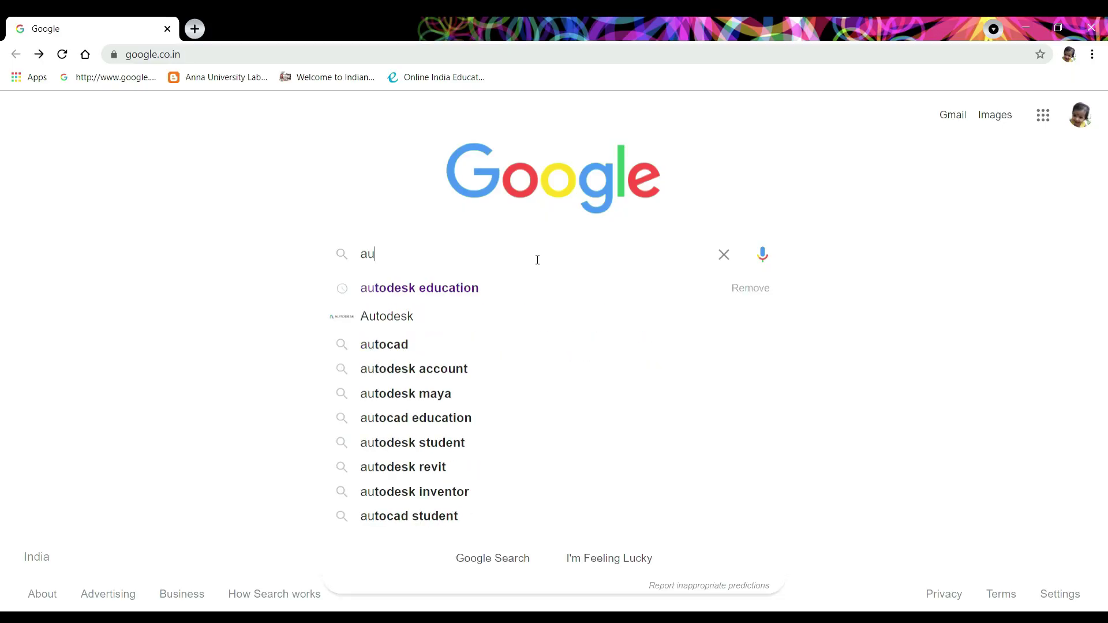
text(todesk)
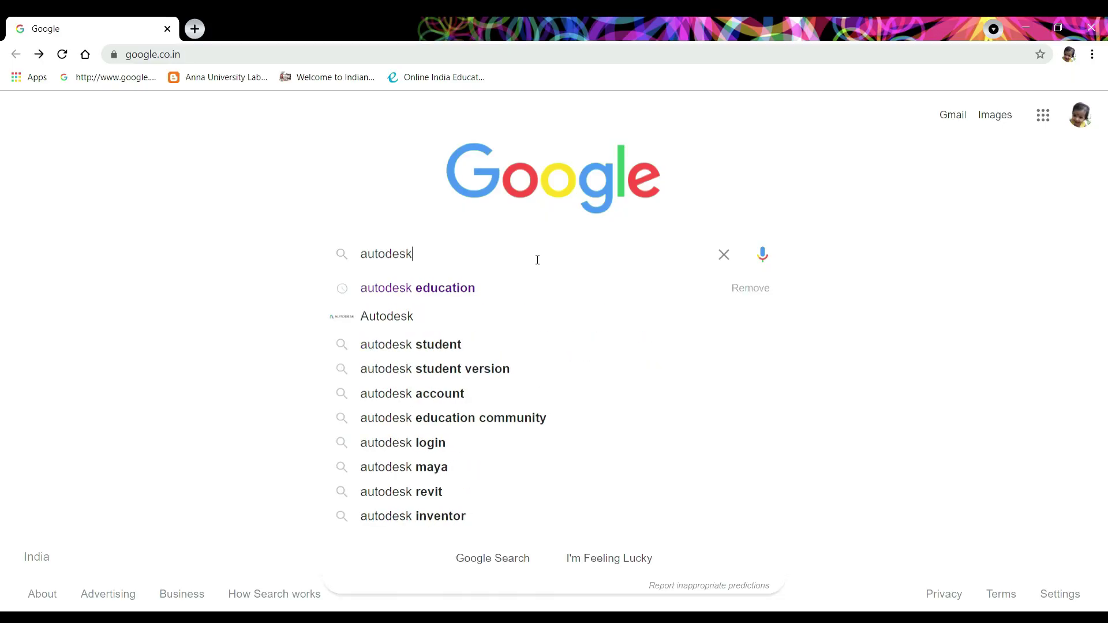
click(479, 289)
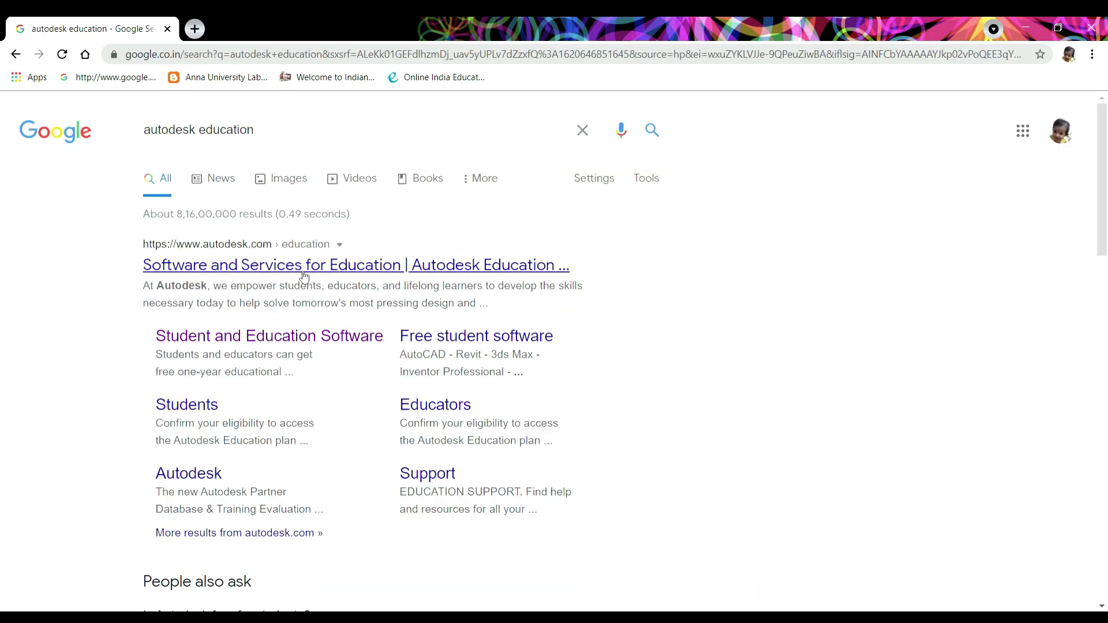
click(278, 336)
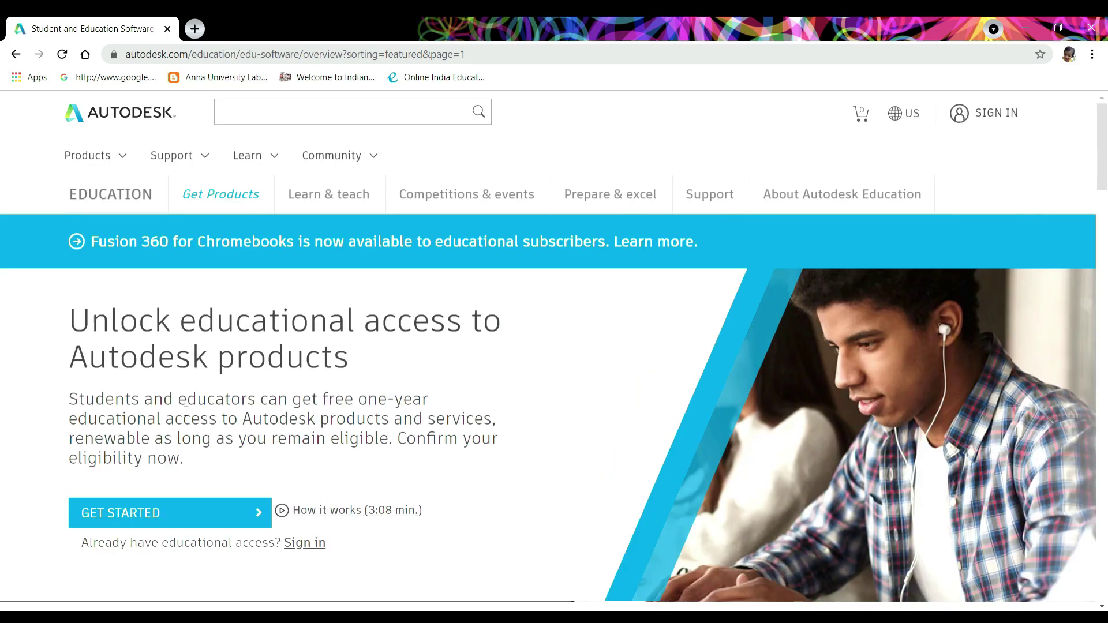
scroll(184, 413, down, 1)
click(236, 425)
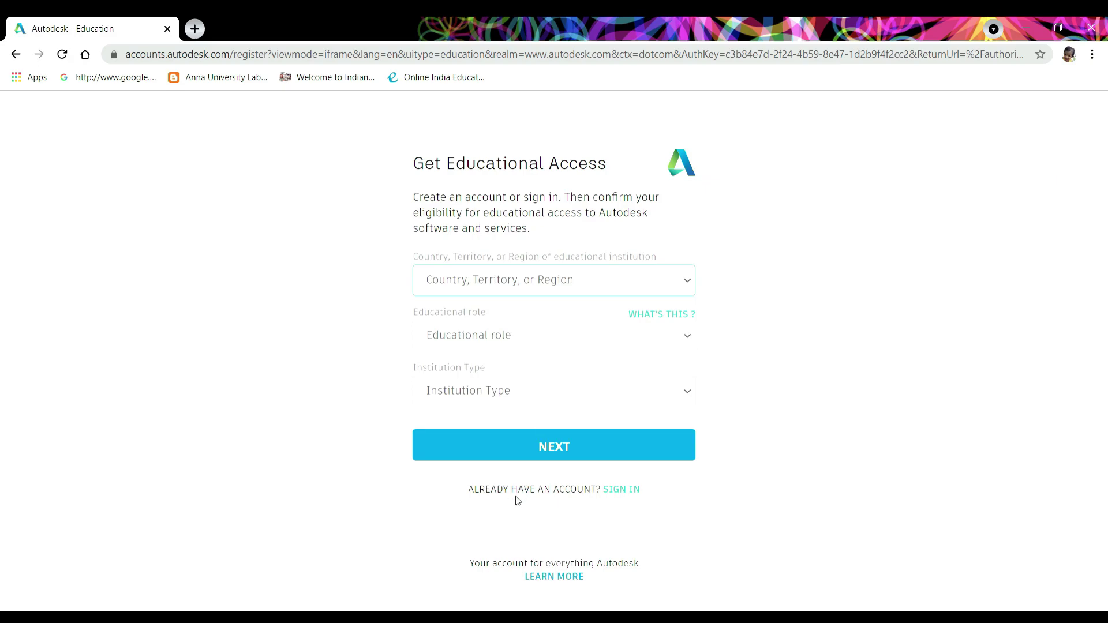
Choose India, Student and University/Post-Secondary on the eligibility form.
text(india)
click(543, 325)
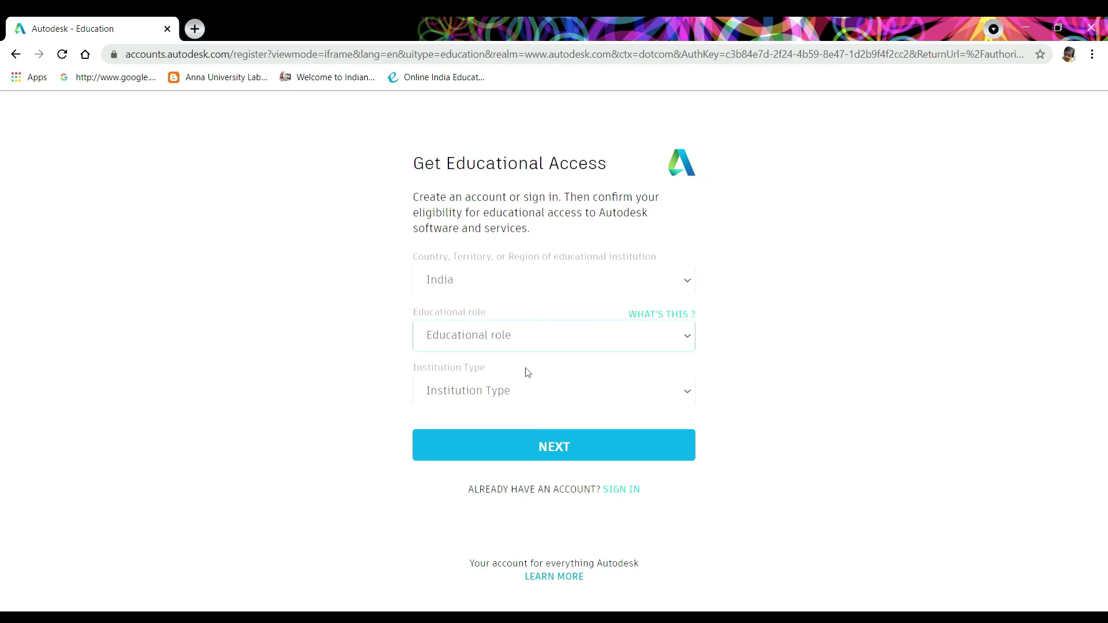
click(519, 377)
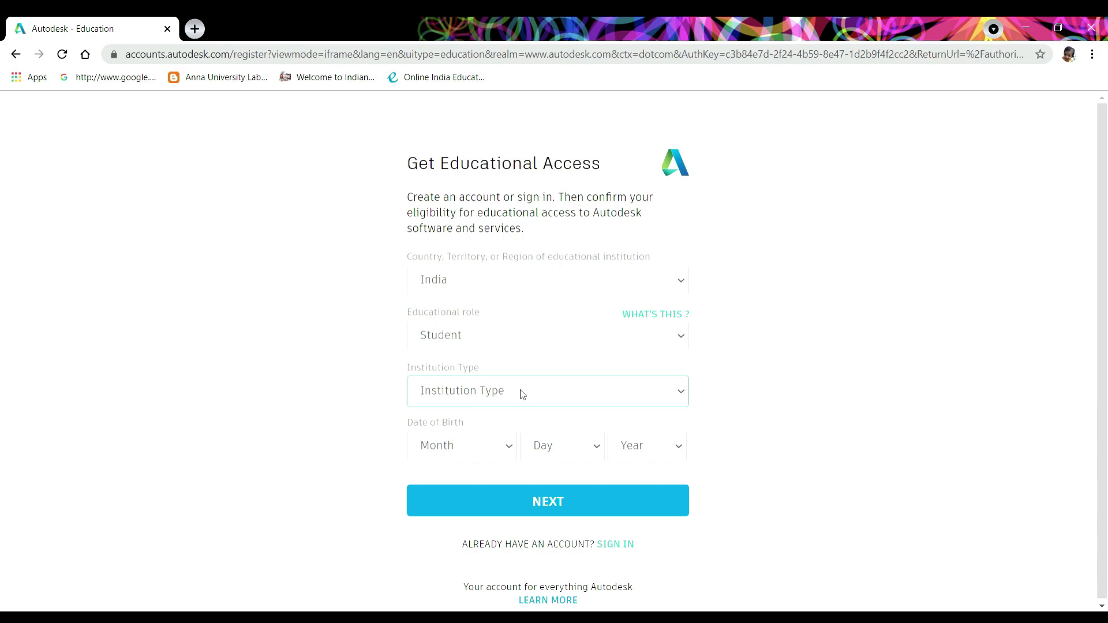
key(u)
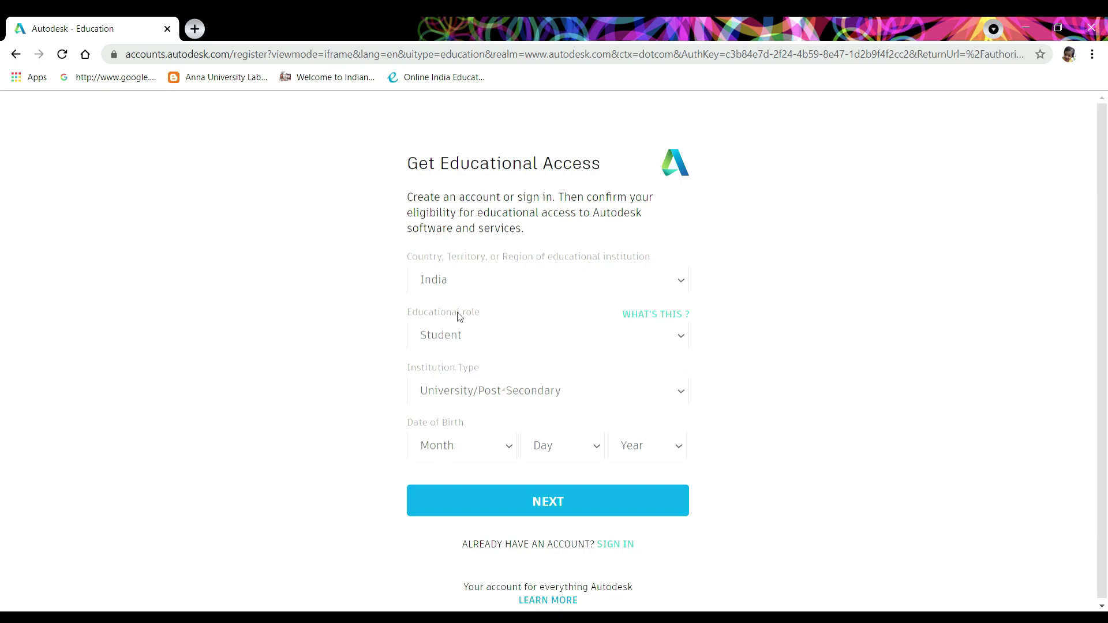
Fill in the date of birth dropdowns and submit the eligibility details.
key(Tab)
key(Tab)
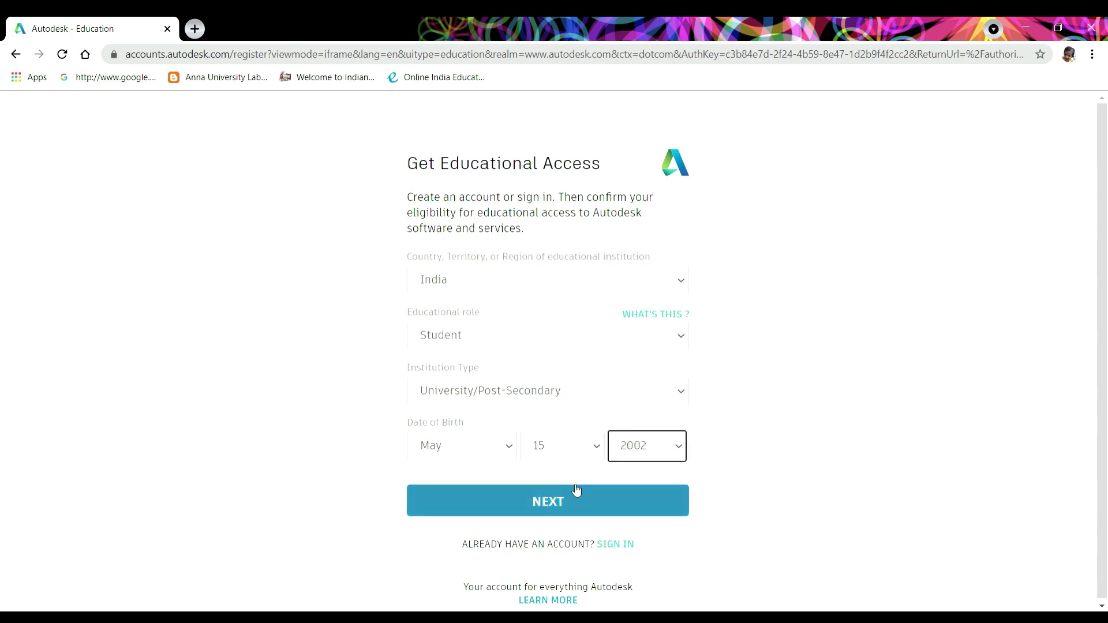
click(542, 507)
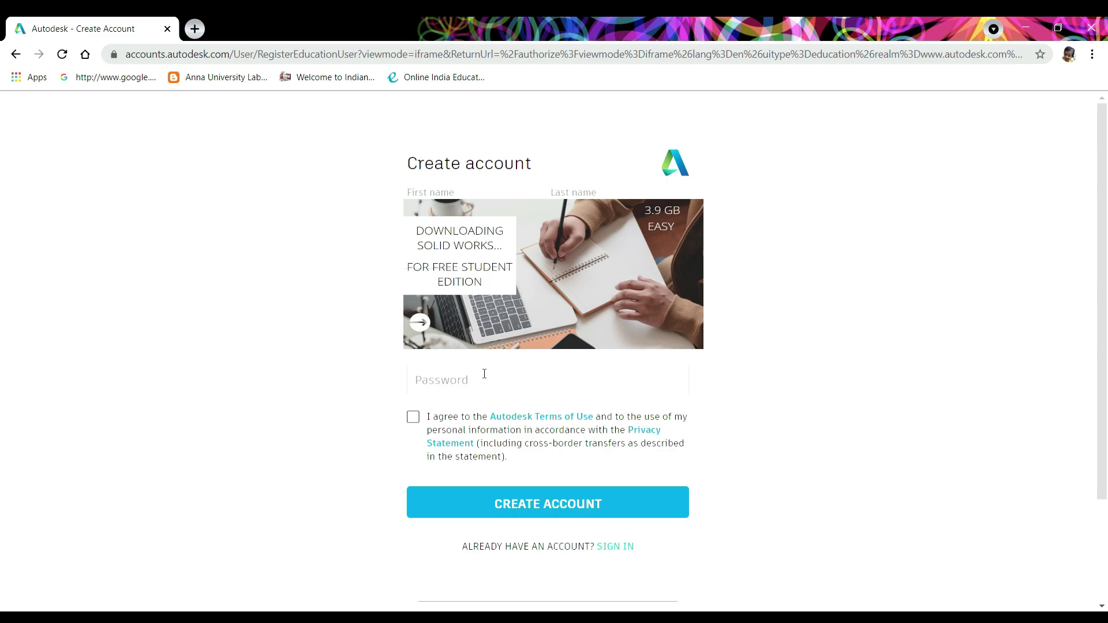
Create the account with a password and accepted Terms of Use, then open a new tab.
click(484, 374)
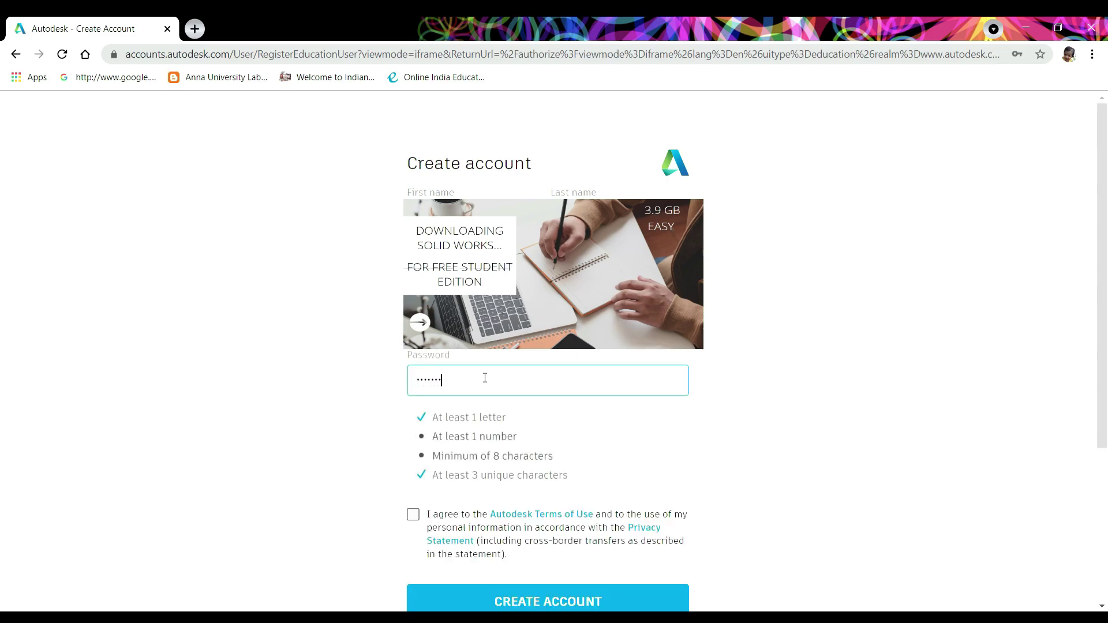
click(414, 417)
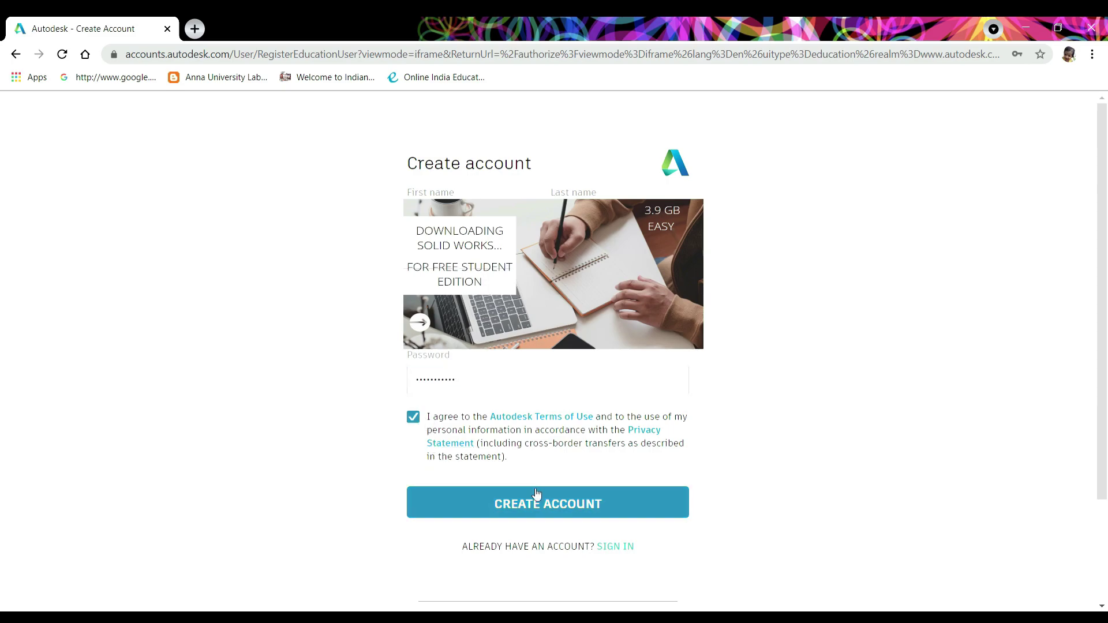
click(536, 496)
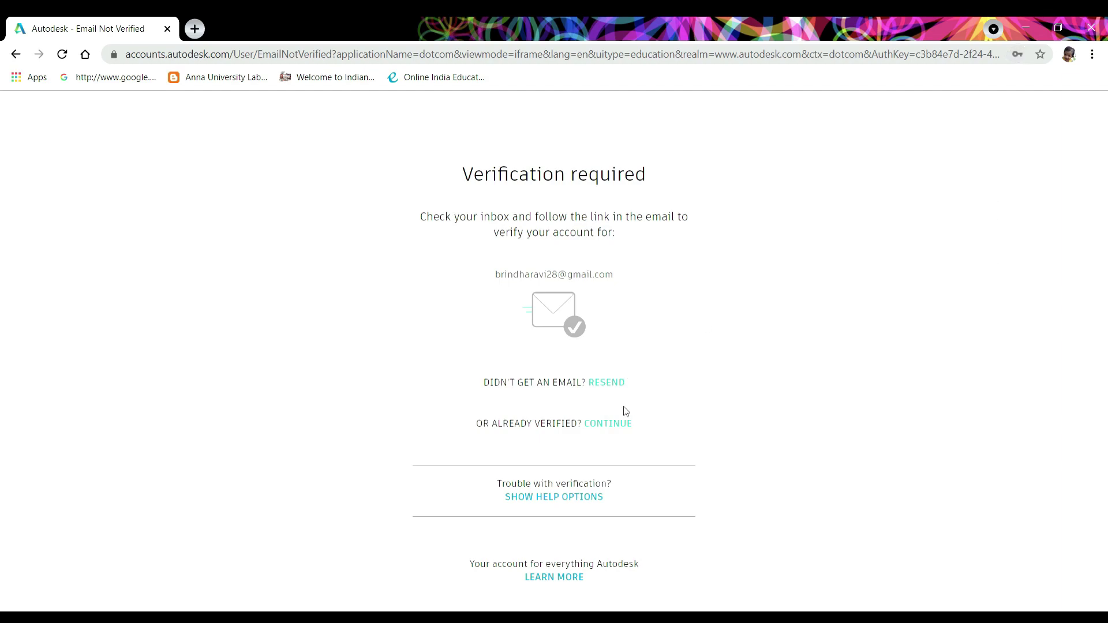
click(194, 29)
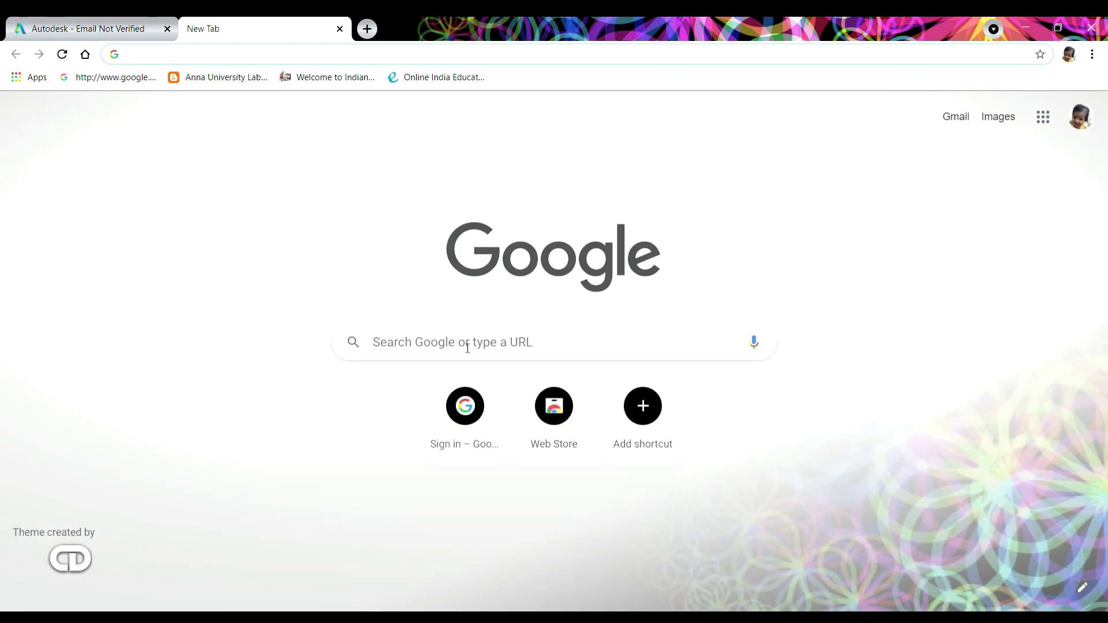
Search 'gmail sign in', open Gmail and follow the 'Verify your Autodesk account' email's VERIFY EMAIL link.
click(468, 348)
text(g)
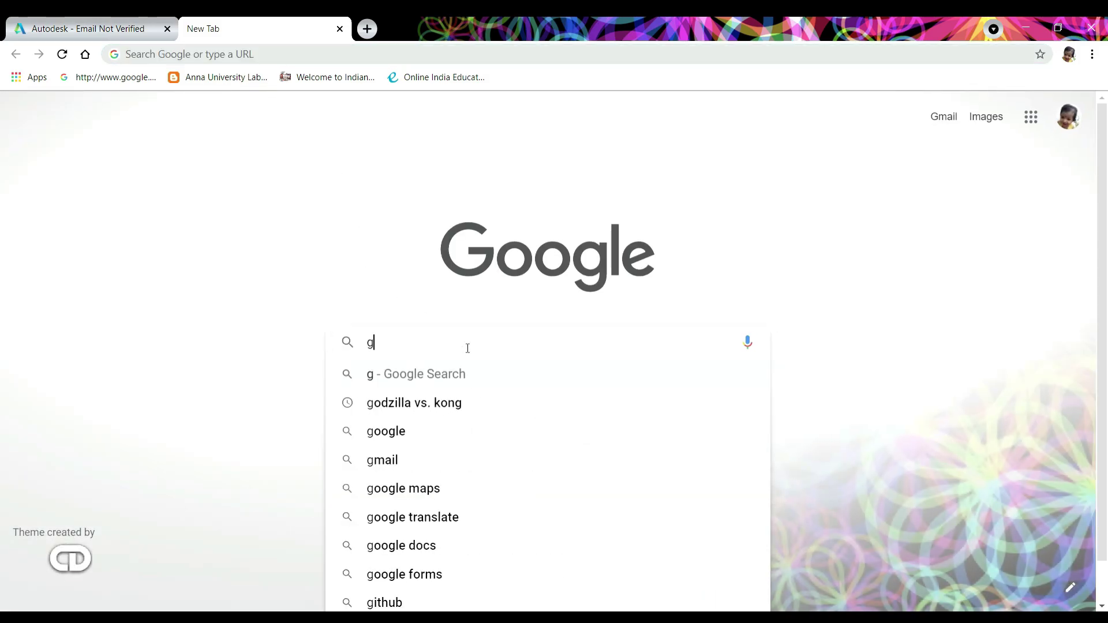
text(mai)
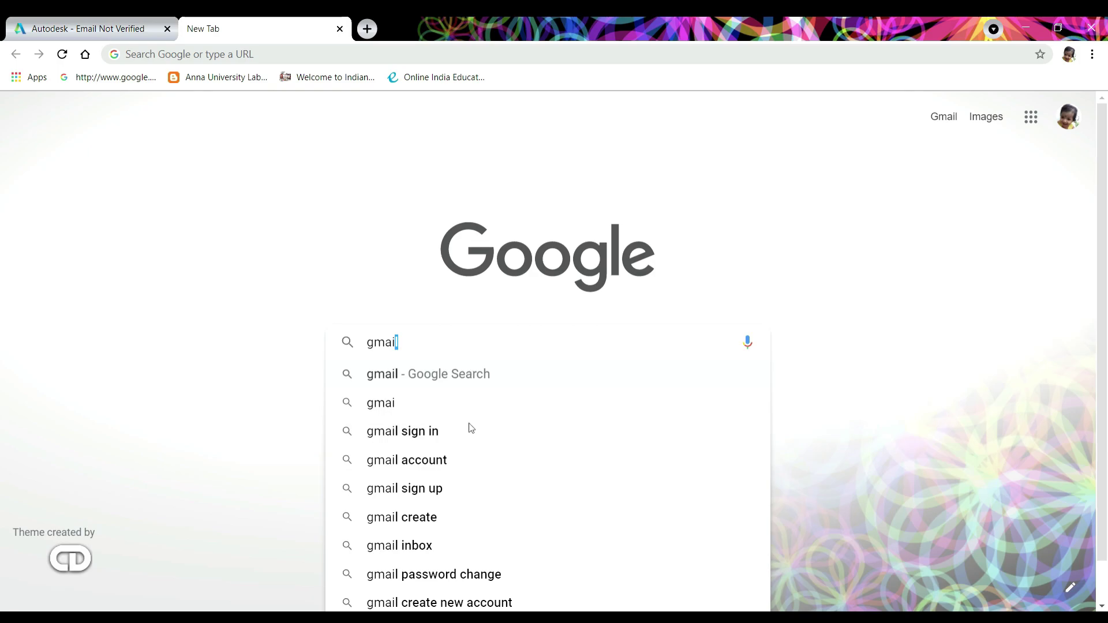
click(468, 430)
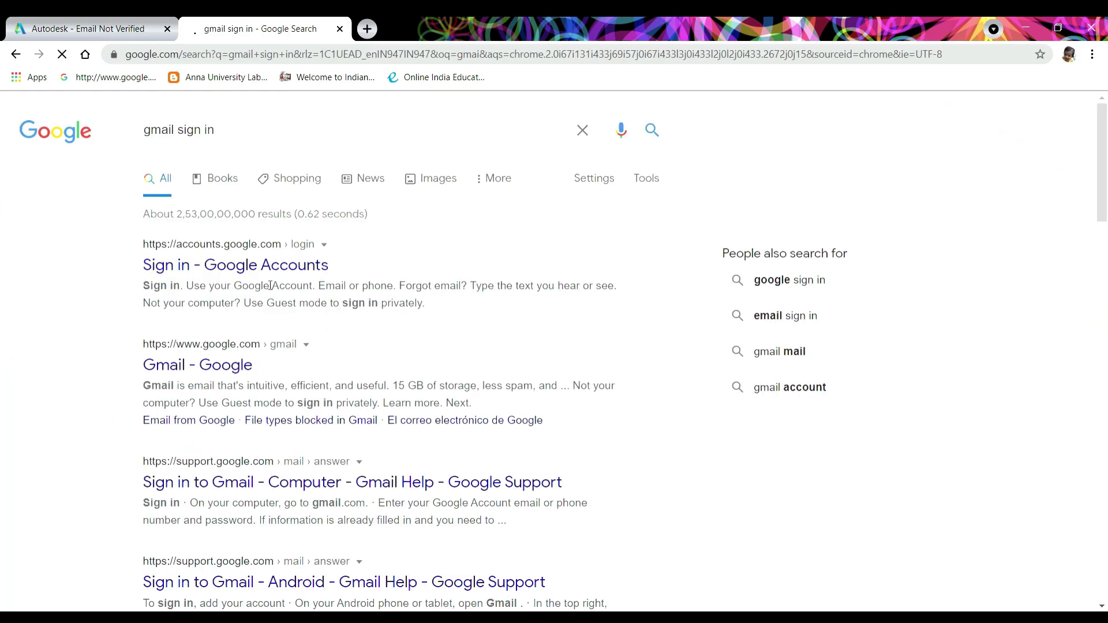
click(277, 340)
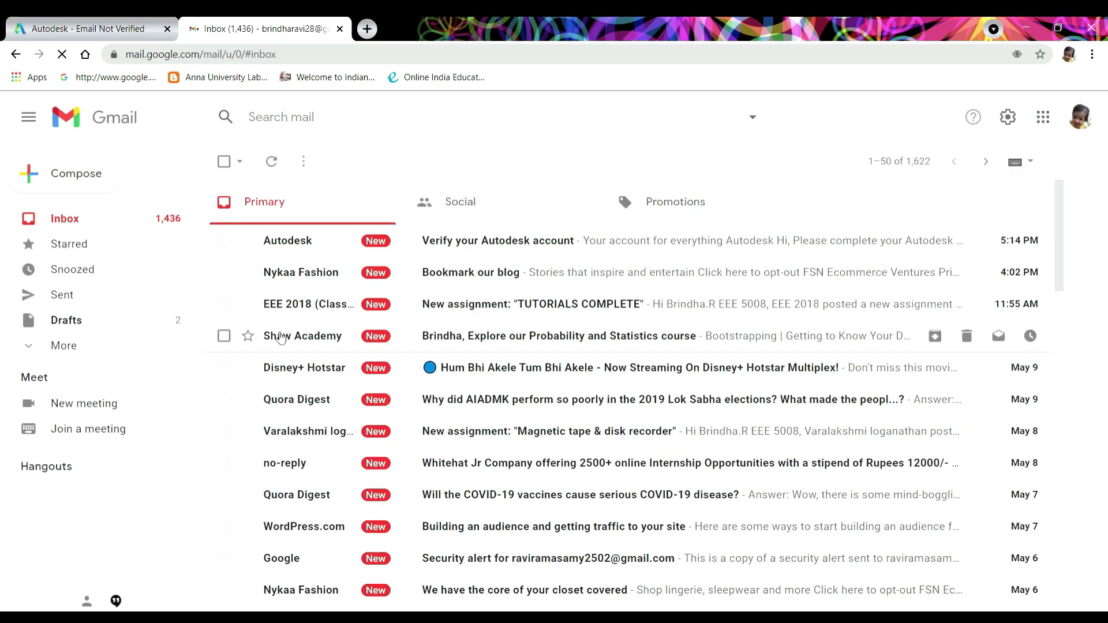
click(424, 240)
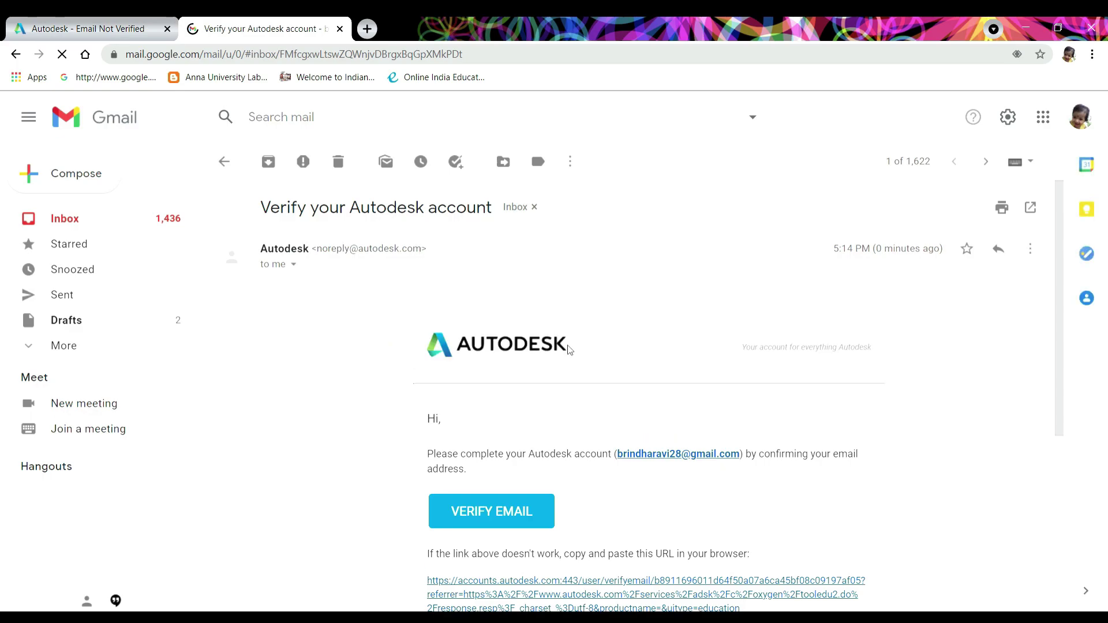
click(492, 516)
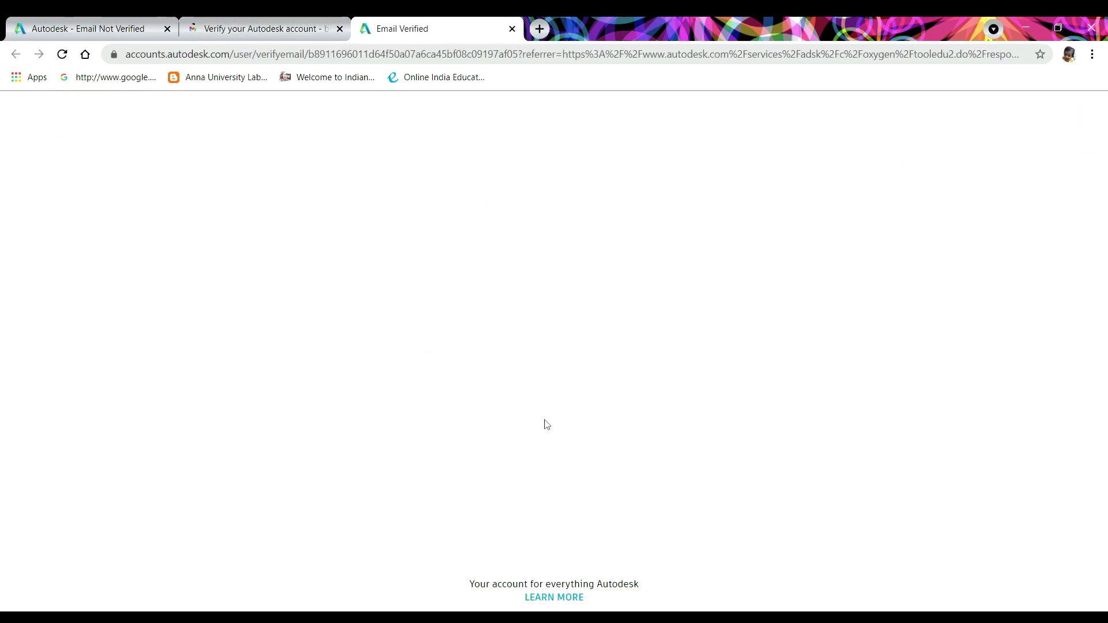
Finish verification and select Thanthai Periyar Government Institute Of Technology as the institution.
scroll(548, 430, down, 2)
click(543, 496)
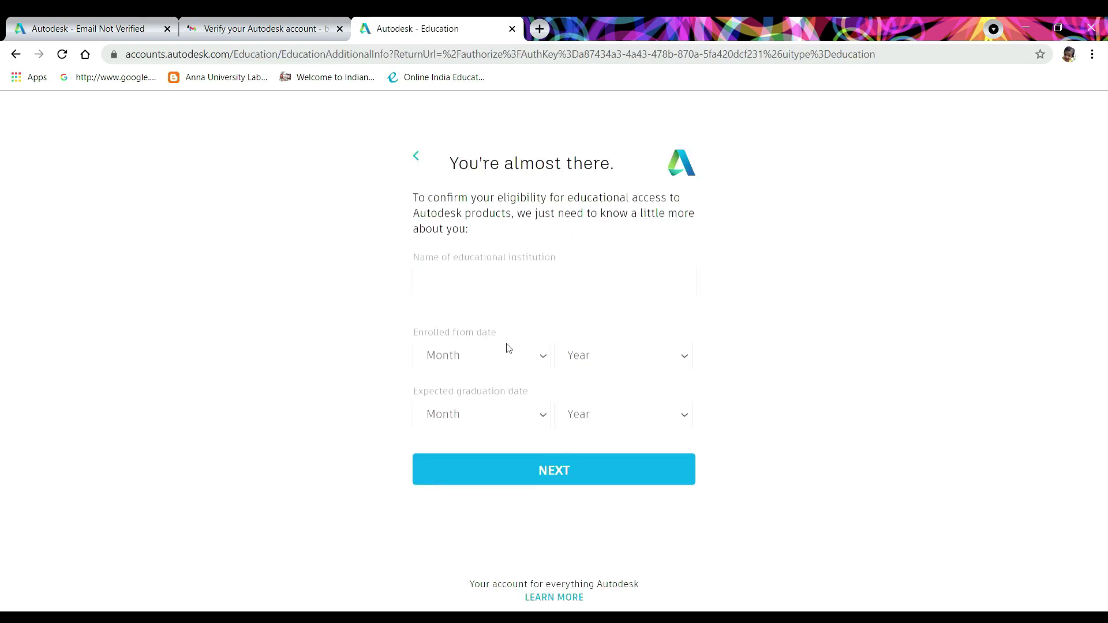
click(534, 281)
text(THA)
text(NTHAI)
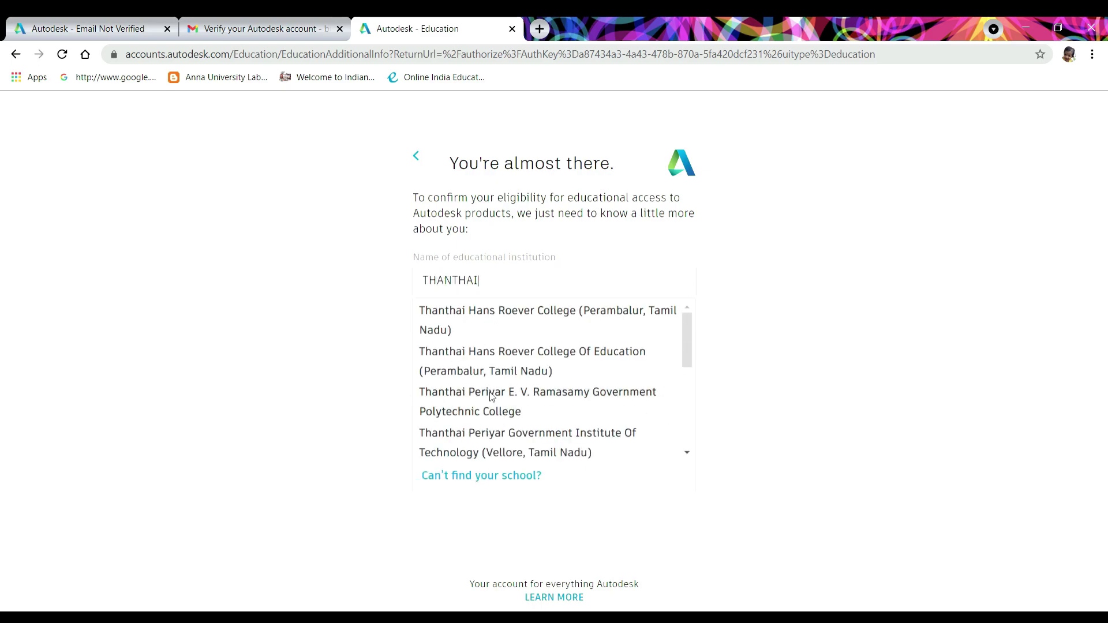
click(560, 439)
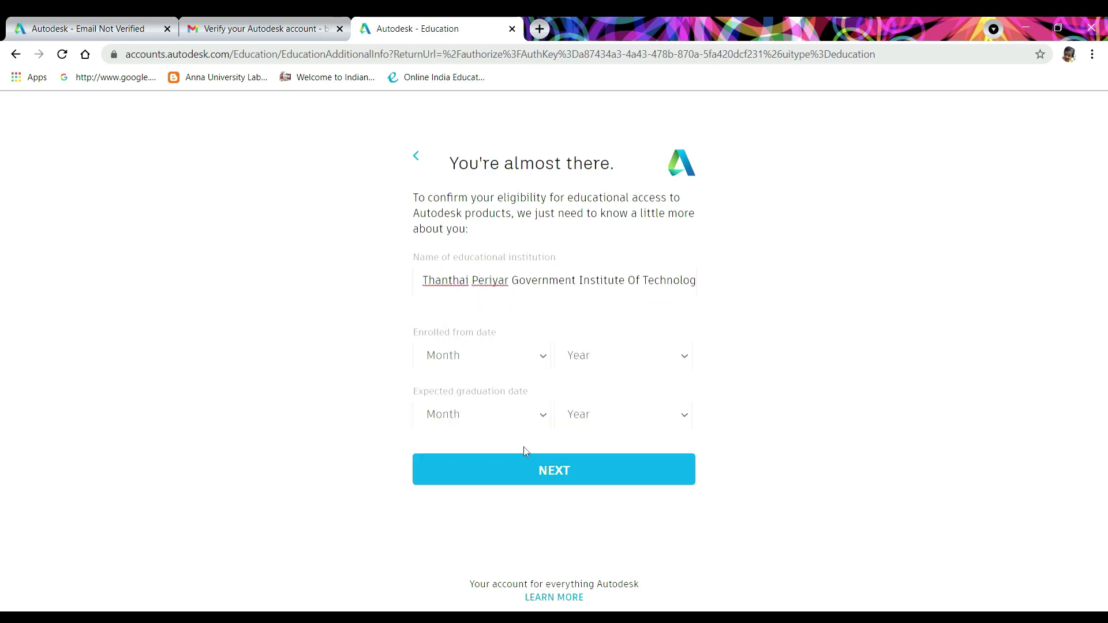
Set enrollment from May 2019 to graduation May 2023 and submit.
click(478, 465)
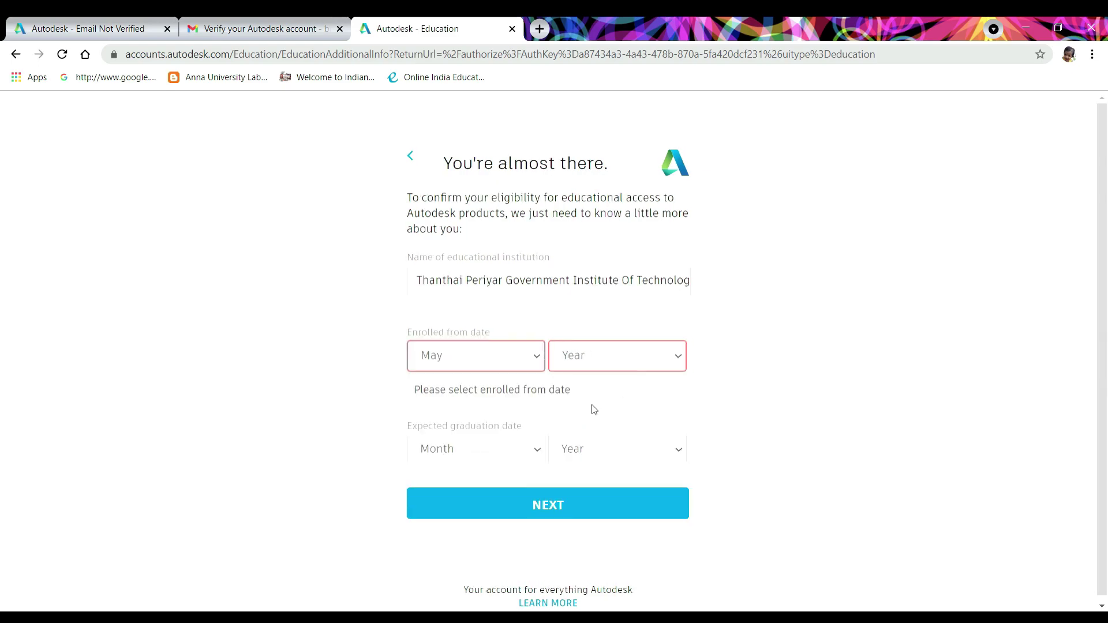
click(608, 470)
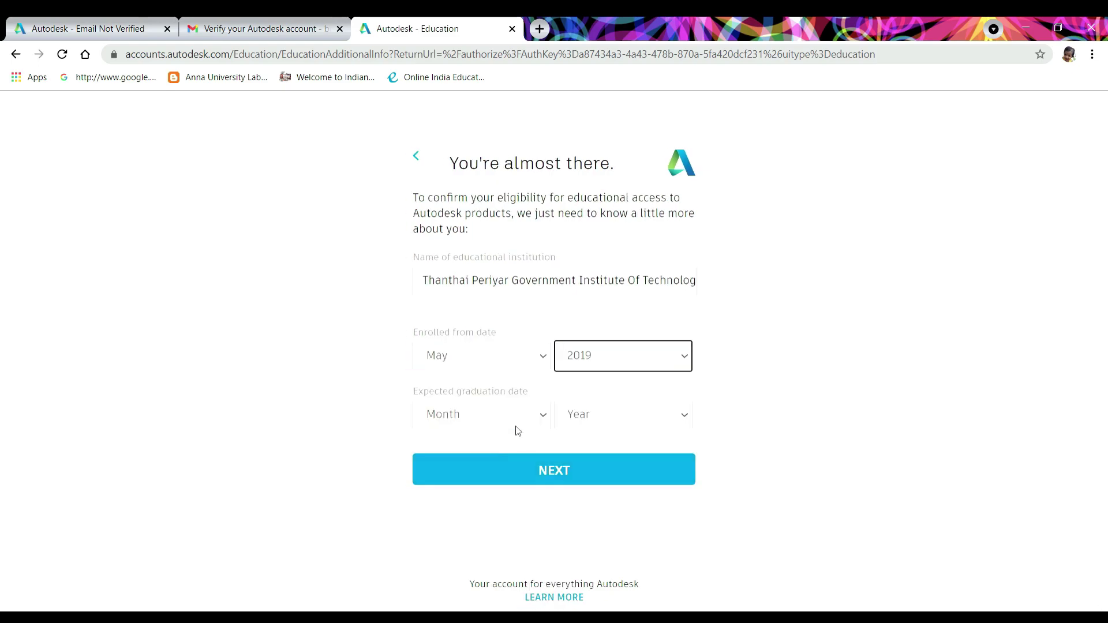
click(516, 428)
click(463, 288)
click(595, 492)
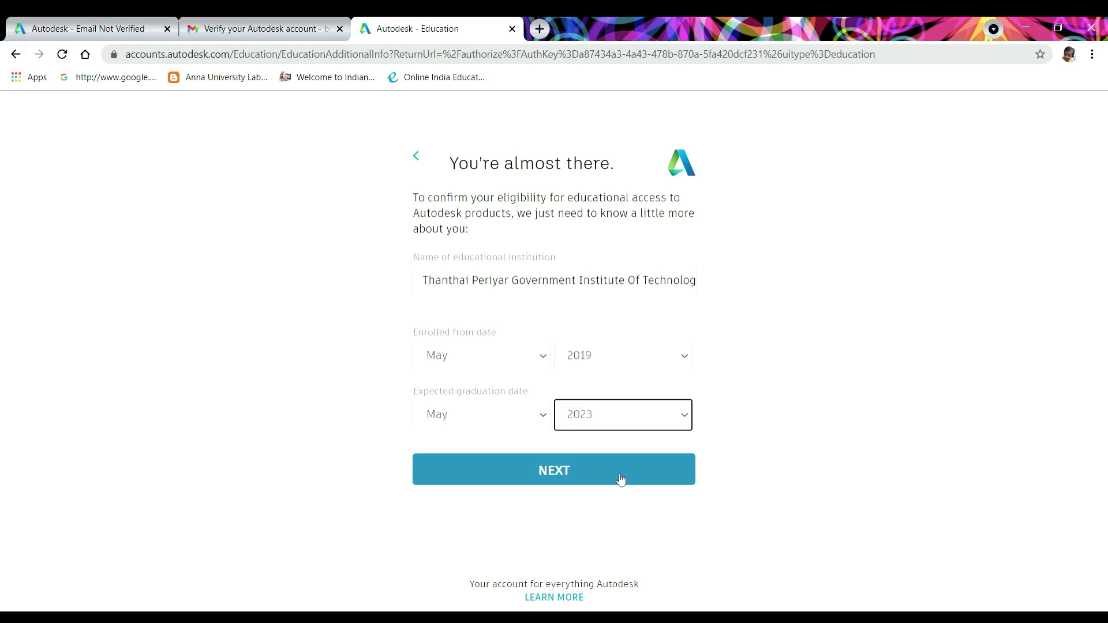
click(615, 474)
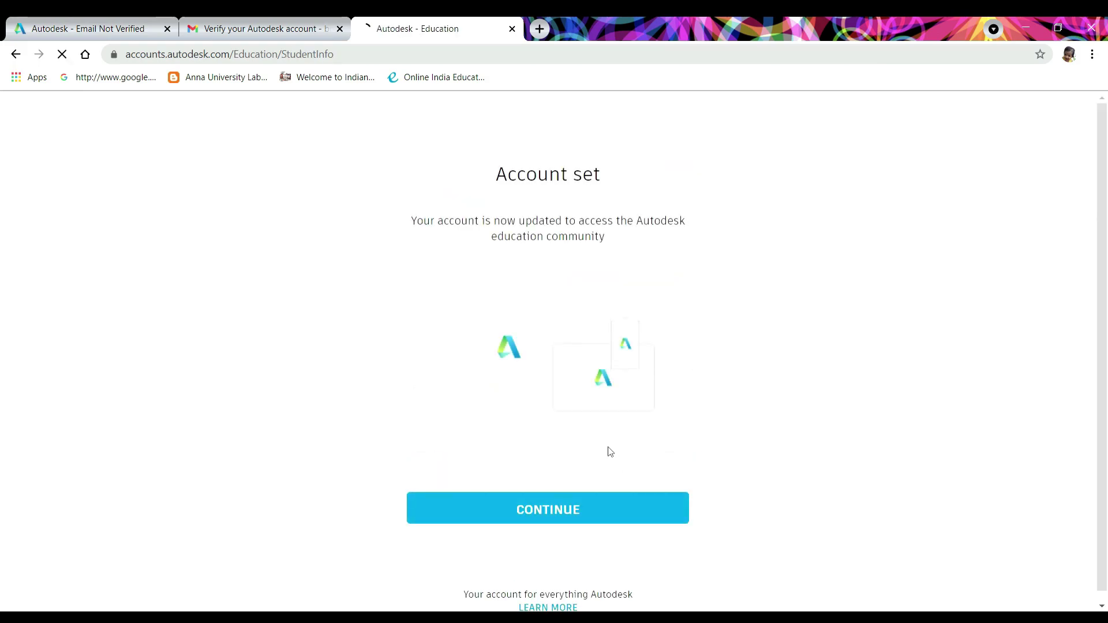
Continue past the Account set notice and review the eligibility form.
click(584, 514)
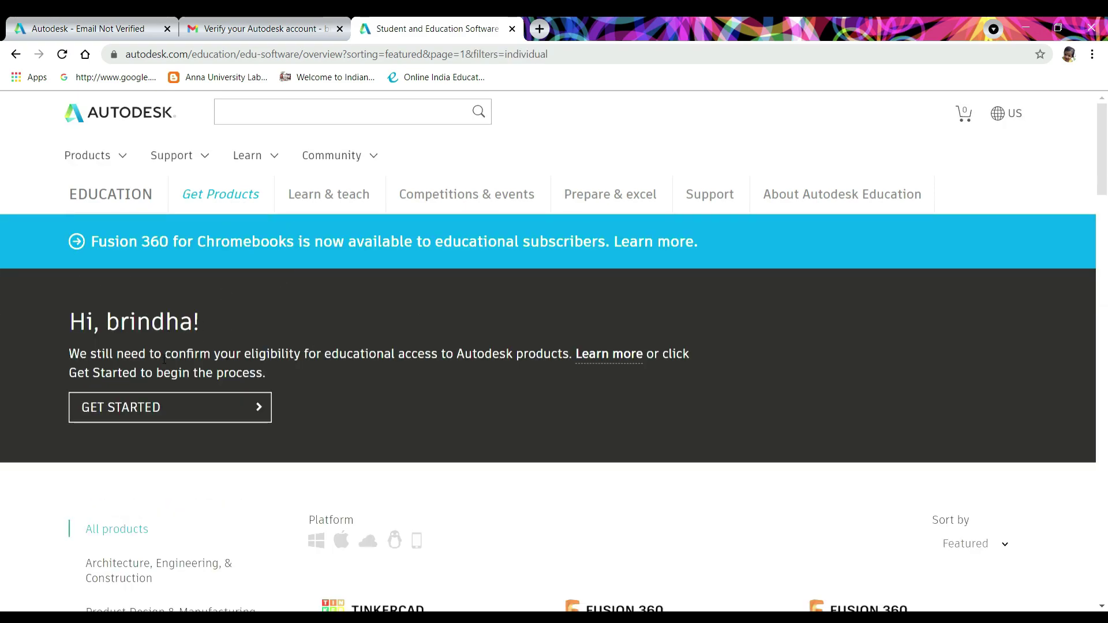
scroll(433, 407, down, 1)
scroll(435, 411, down, 1)
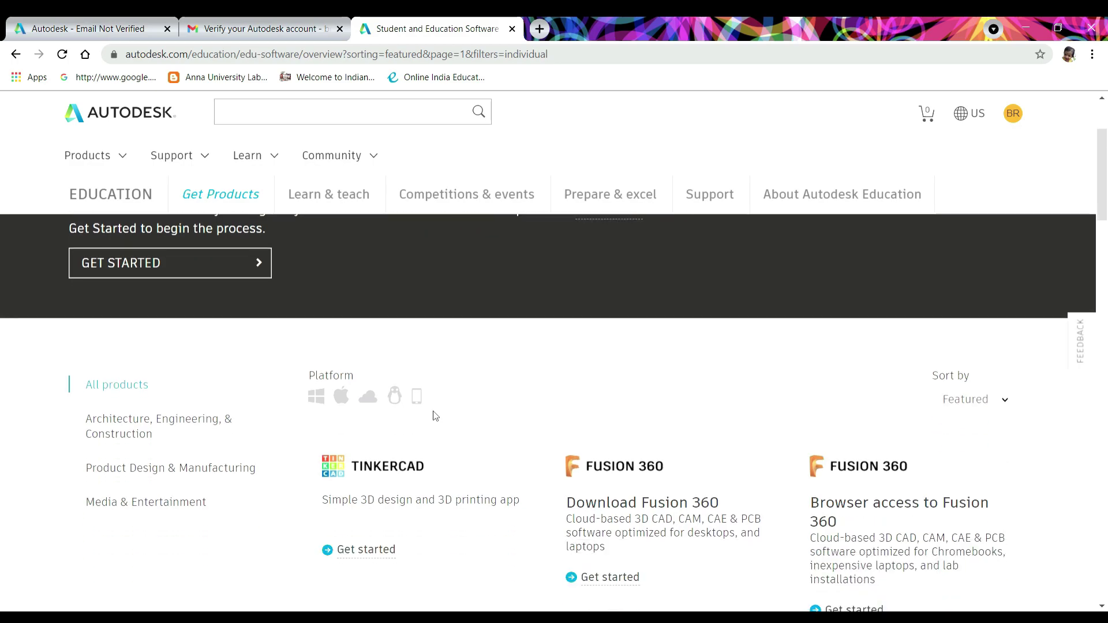
scroll(364, 376, down, 1)
scroll(220, 401, up, 2)
scroll(427, 351, down, 3)
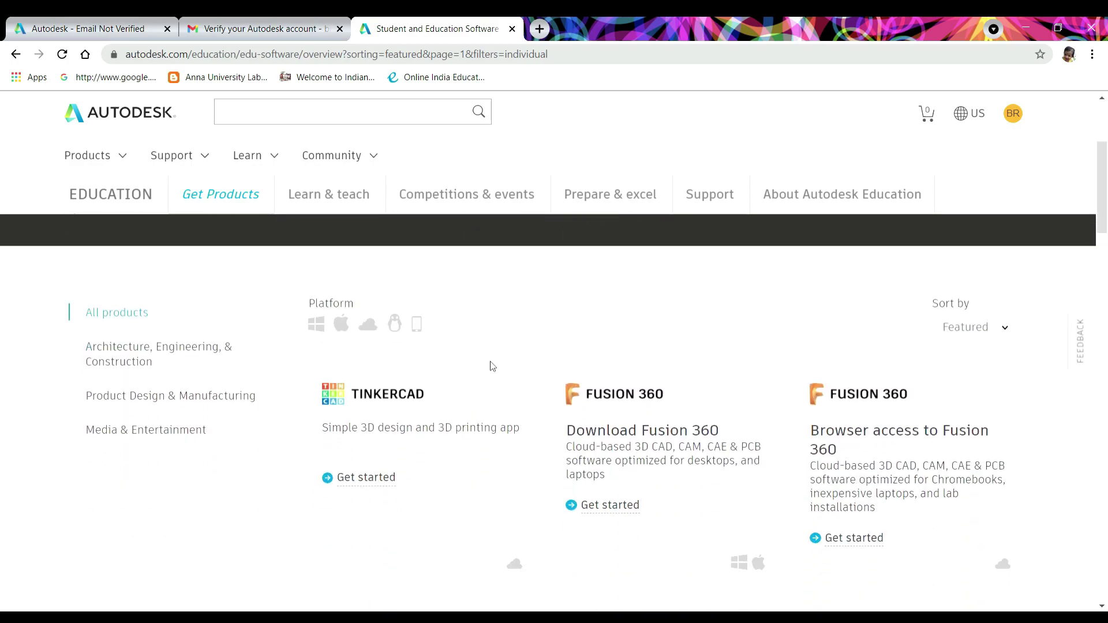
scroll(492, 363, up, 3)
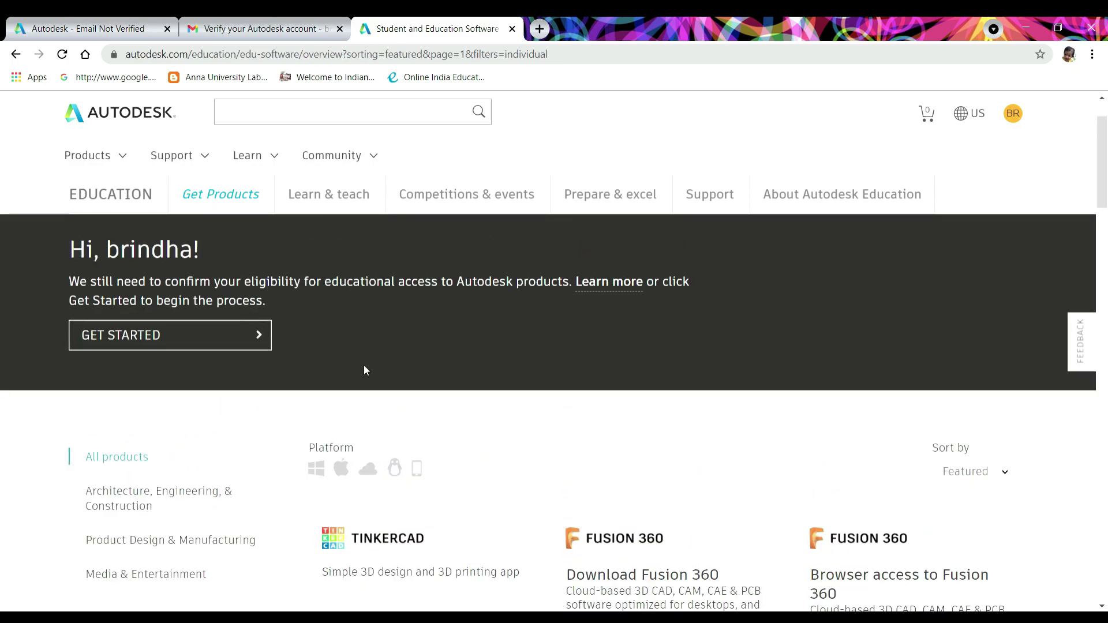
Confirm the pre-filled student eligibility details for verification.
click(237, 342)
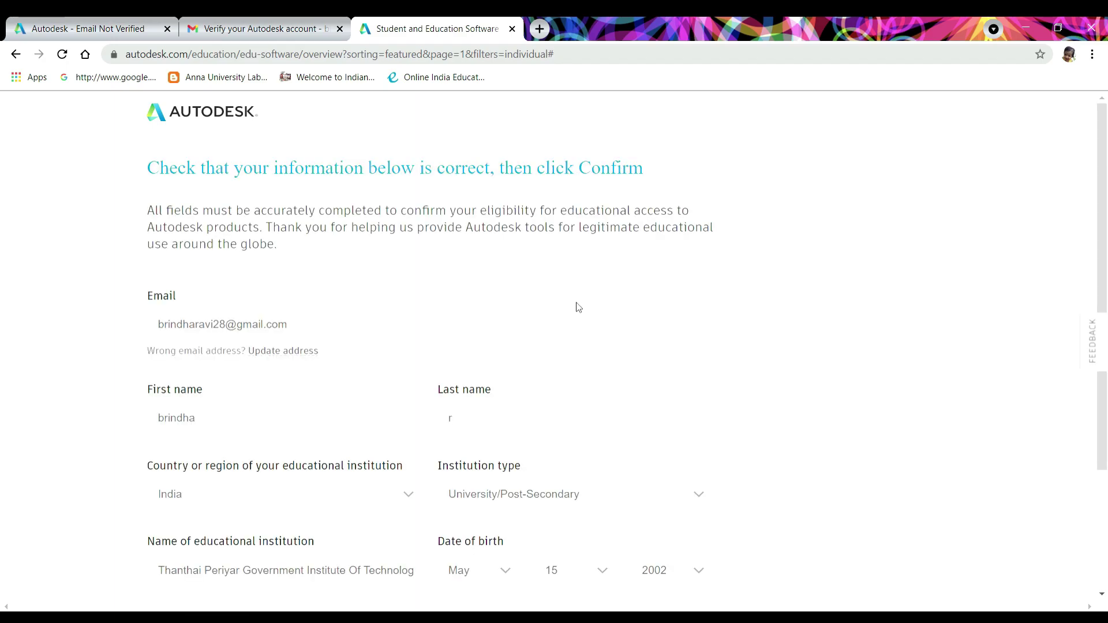
scroll(515, 324, down, 3)
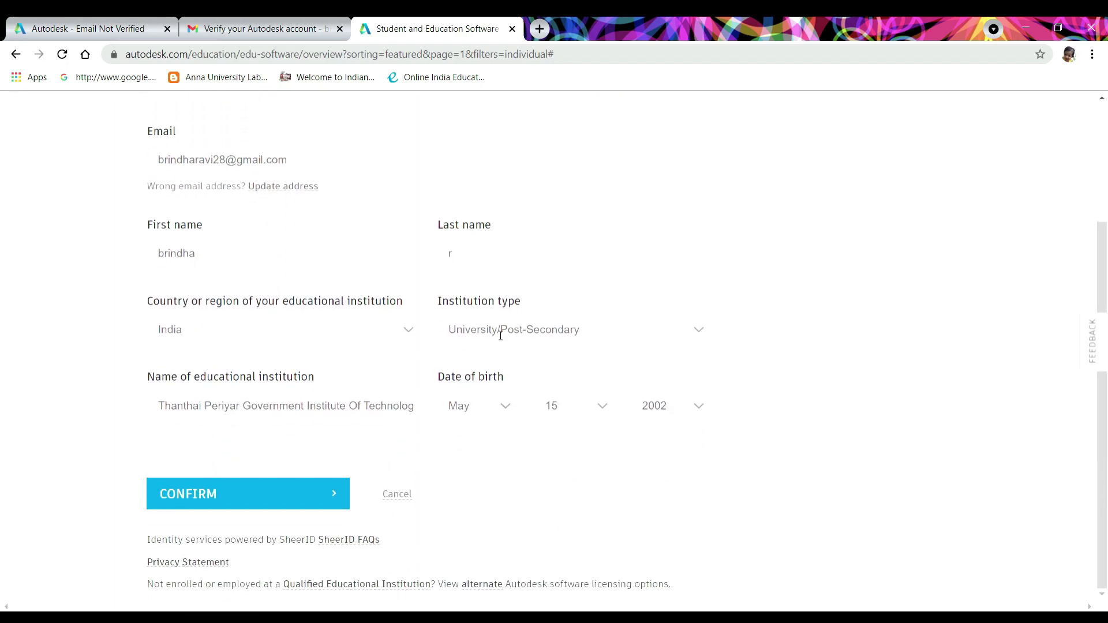
click(309, 505)
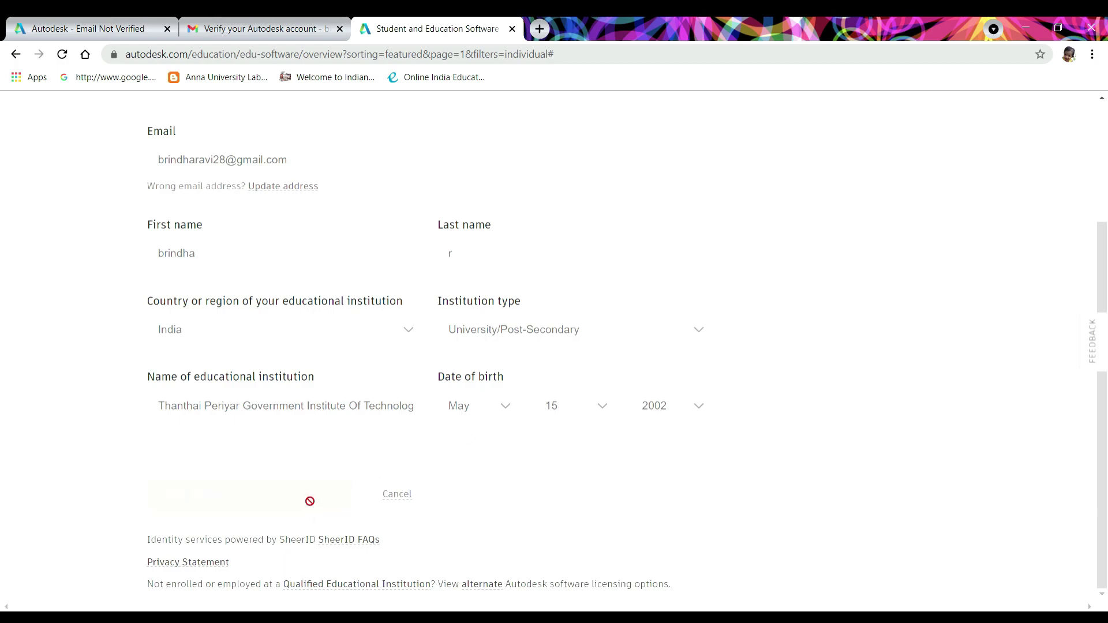
Read the Additional documentation page's upload requirements, highlighting the requirements text.
scroll(410, 368, up, 3)
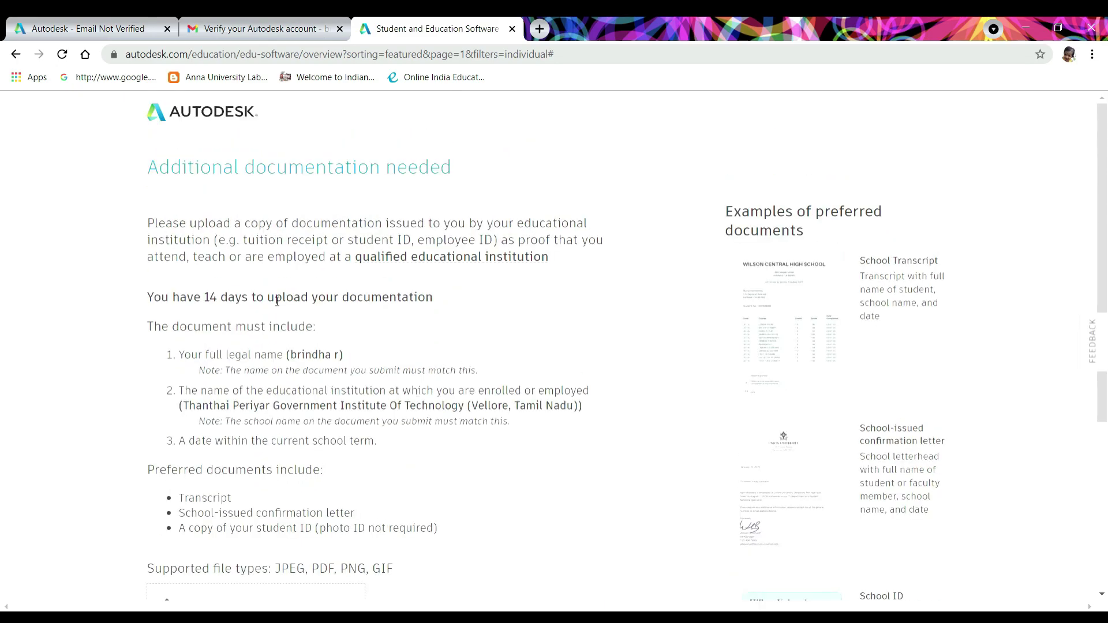
scroll(269, 339, down, 3)
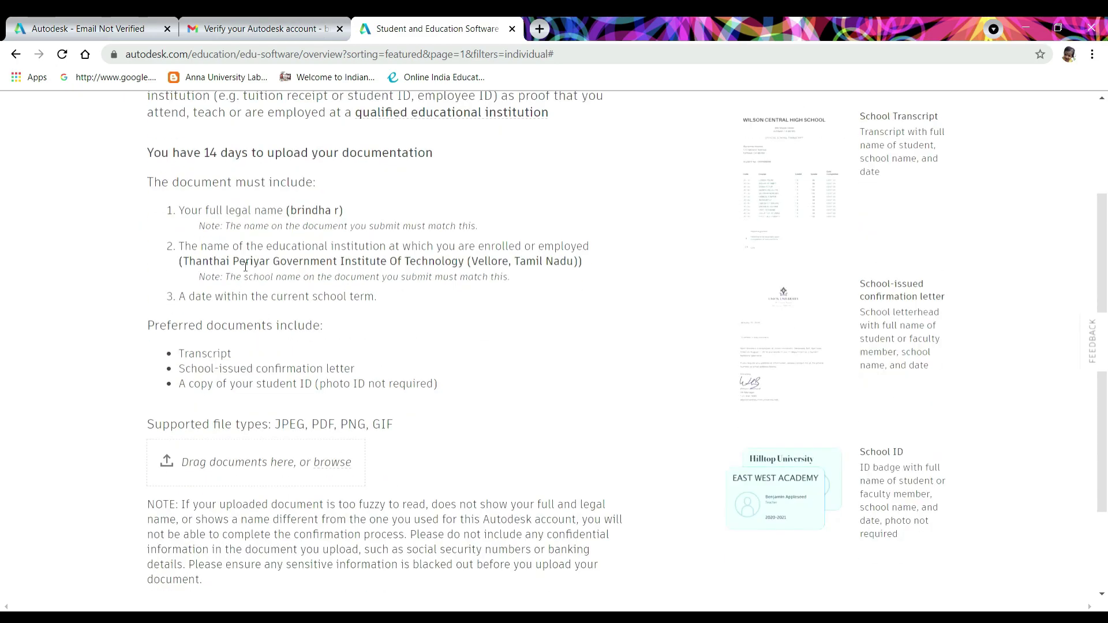
scroll(245, 266, down, 3)
scroll(214, 241, up, 5)
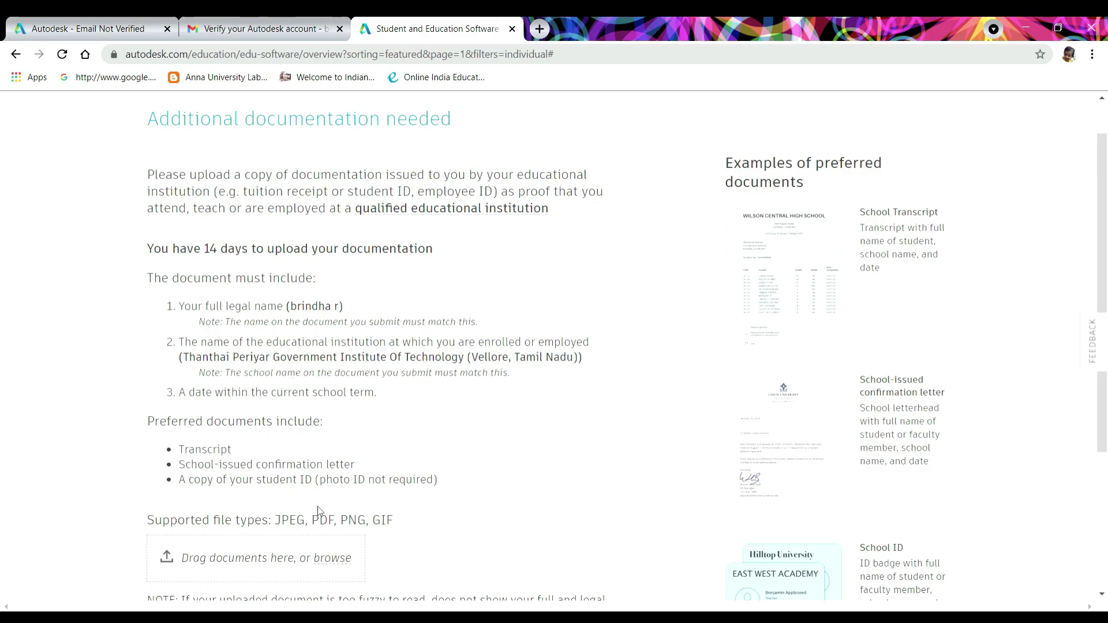
scroll(319, 511, down, 1)
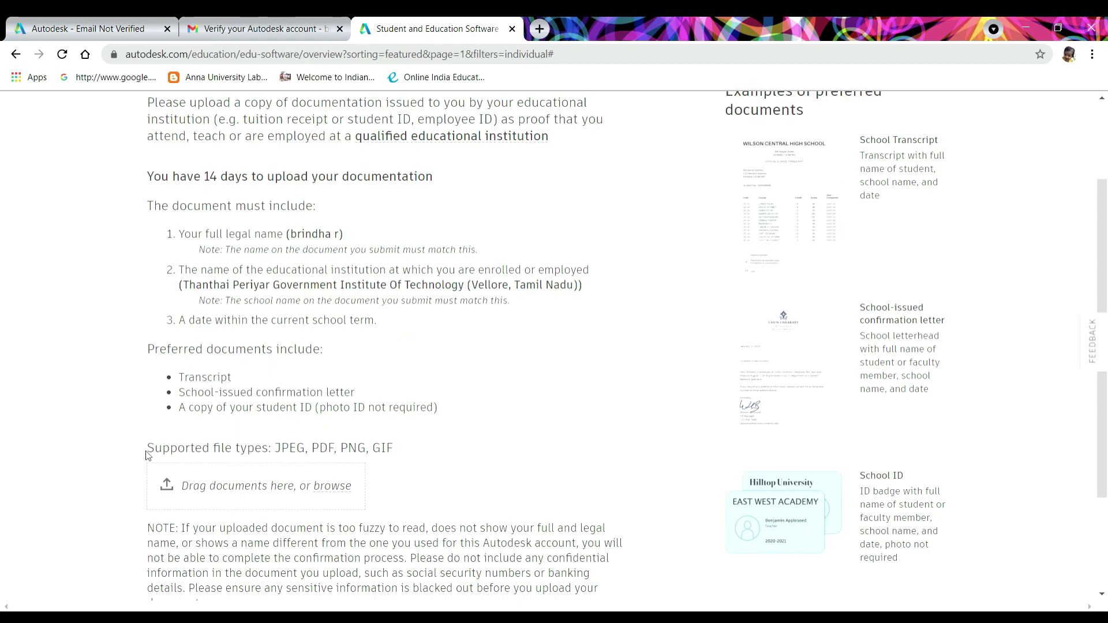
drag(147, 456, 163, 452)
click(391, 483)
Check the supported file types line, then return to the previous page.
drag(401, 457, 147, 452)
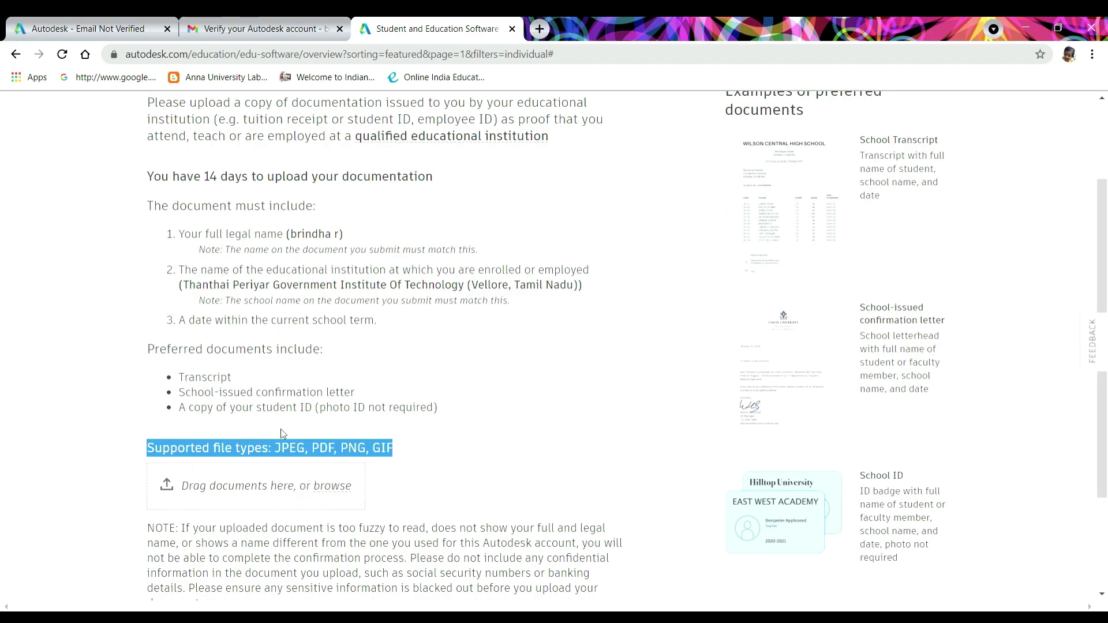
scroll(283, 434, down, 2)
click(450, 330)
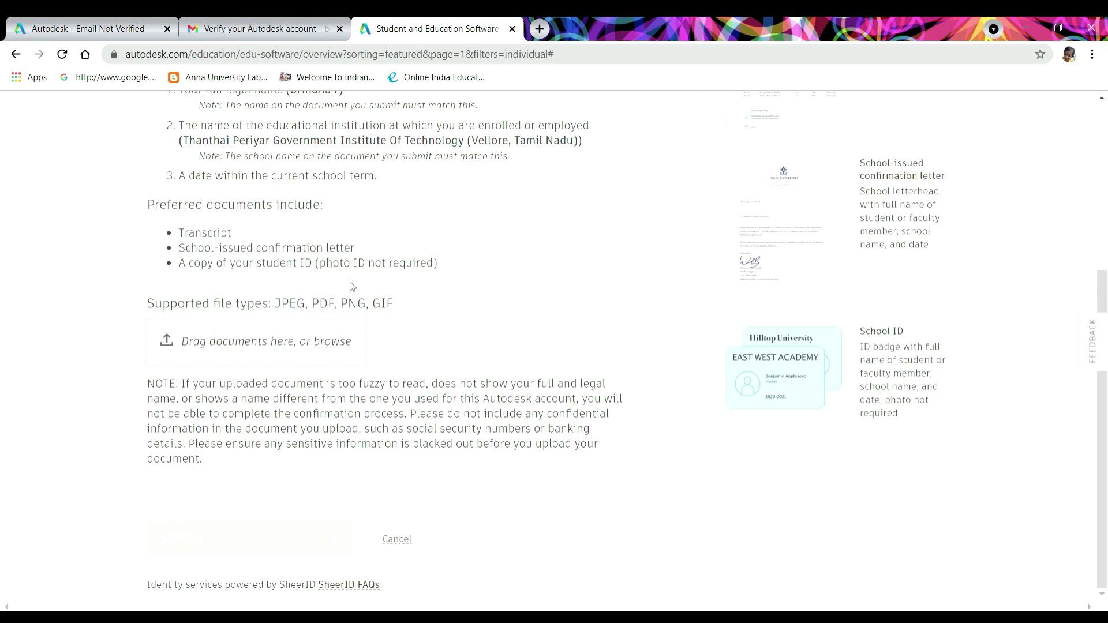
scroll(129, 98, up, 3)
scroll(426, 286, up, 2)
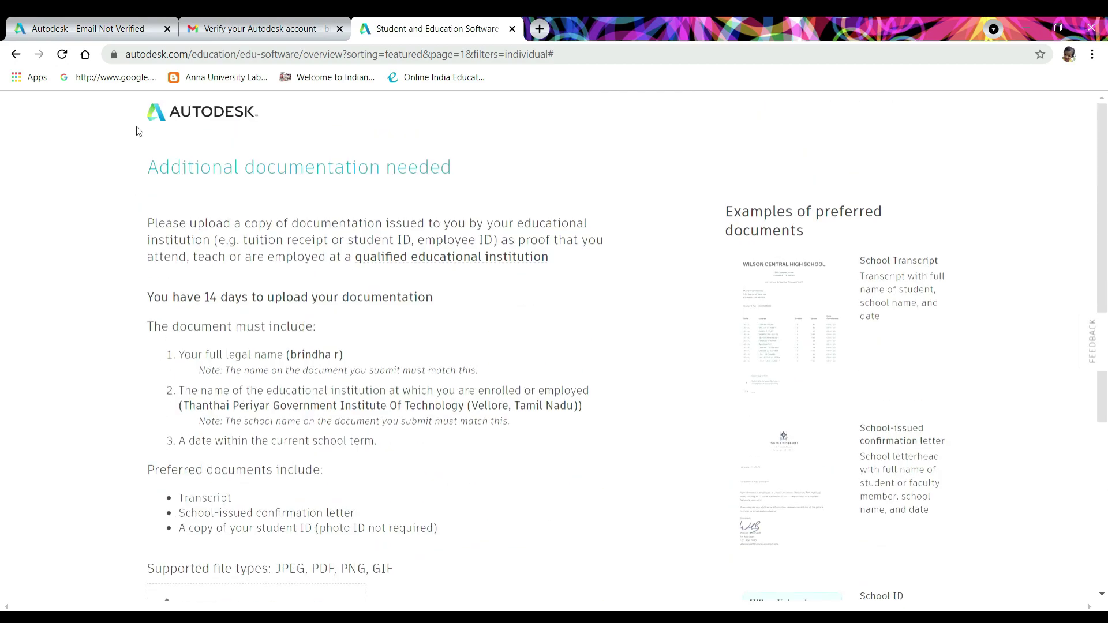
click(16, 54)
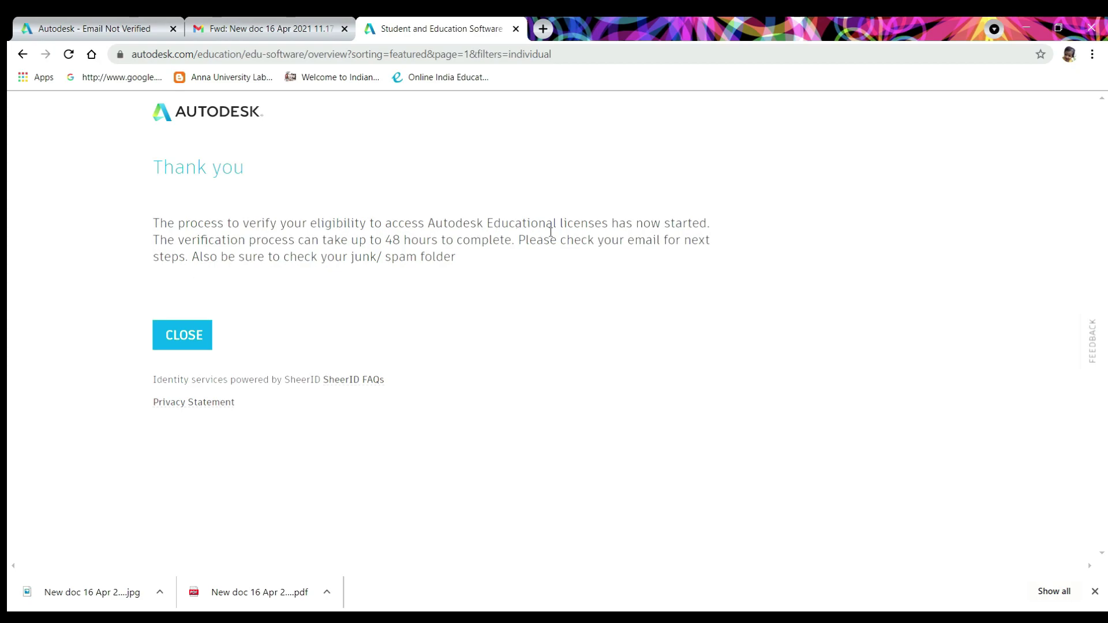
Read the verification-started message and close the thank-you notice.
drag(161, 225, 722, 244)
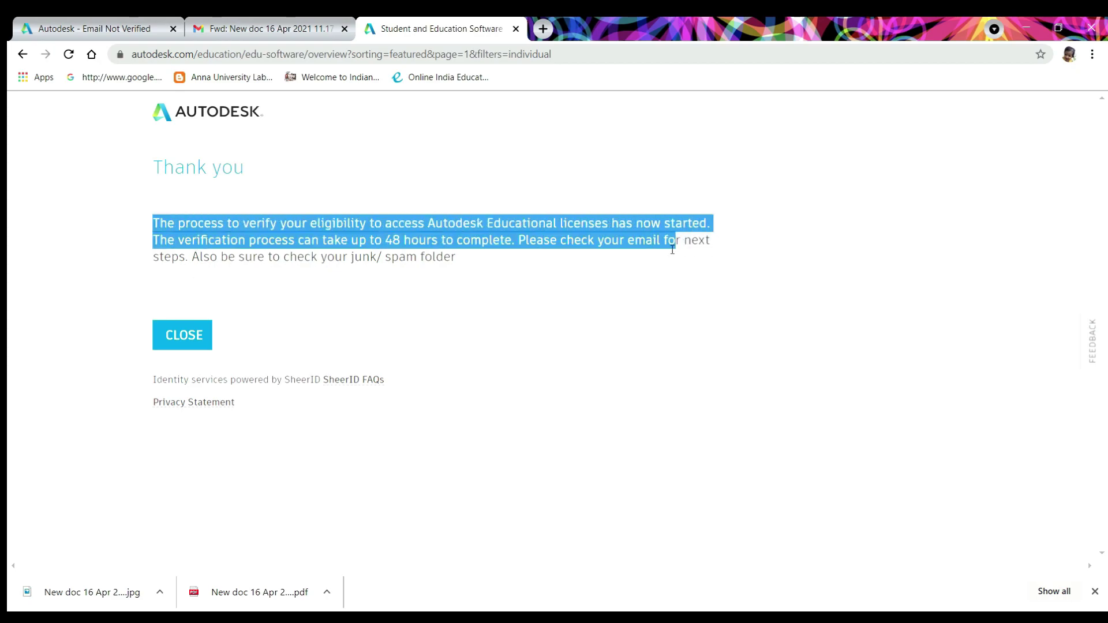
mouse_move(721, 244)
mouse_down()
mouse_move(250, 246)
mouse_move(455, 301)
mouse_up()
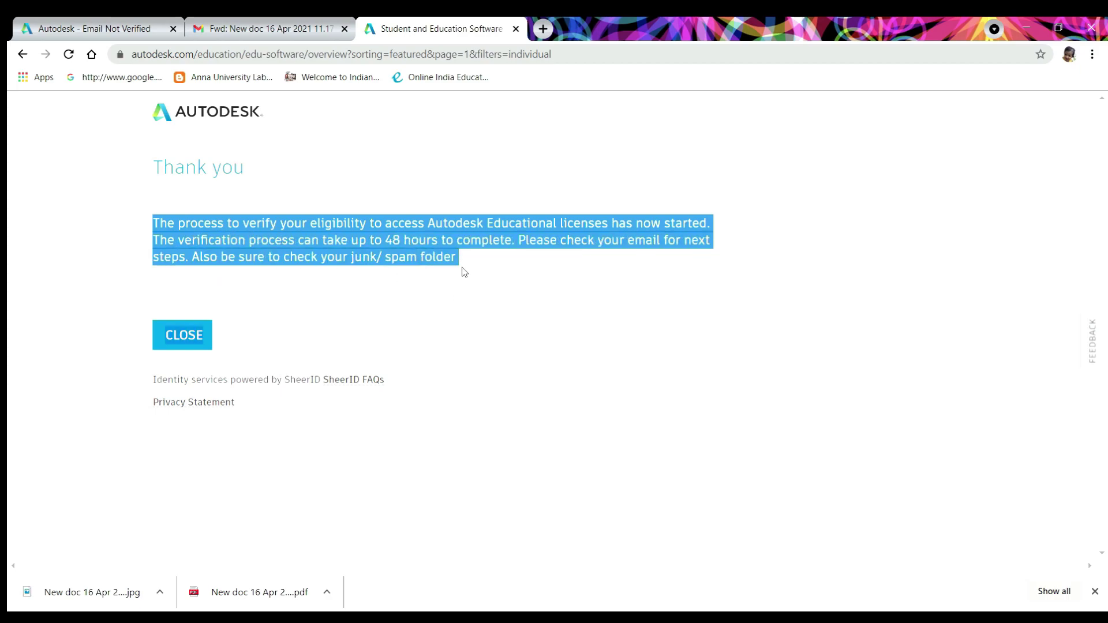
click(197, 340)
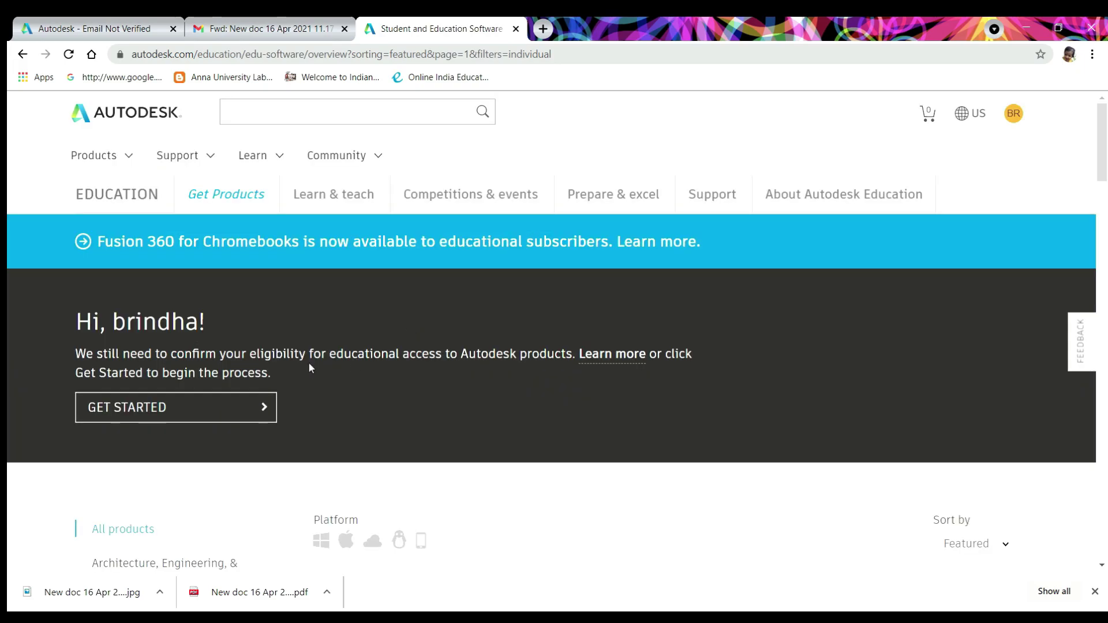
scroll(235, 401, down, 2)
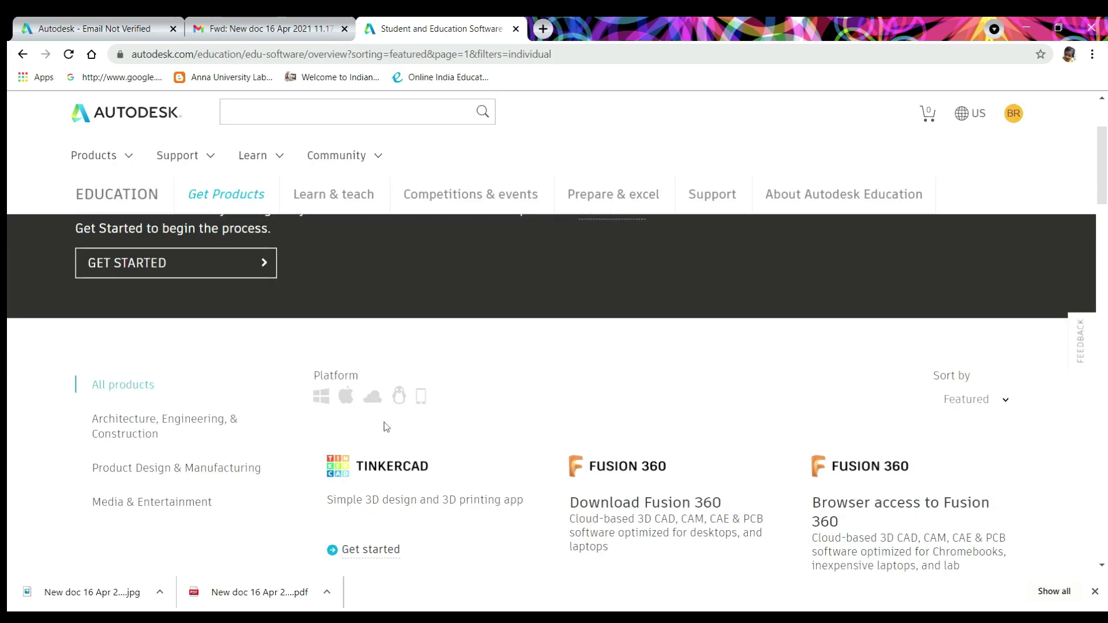
scroll(248, 404, up, 1)
scroll(344, 324, down, 1)
scroll(341, 317, up, 1)
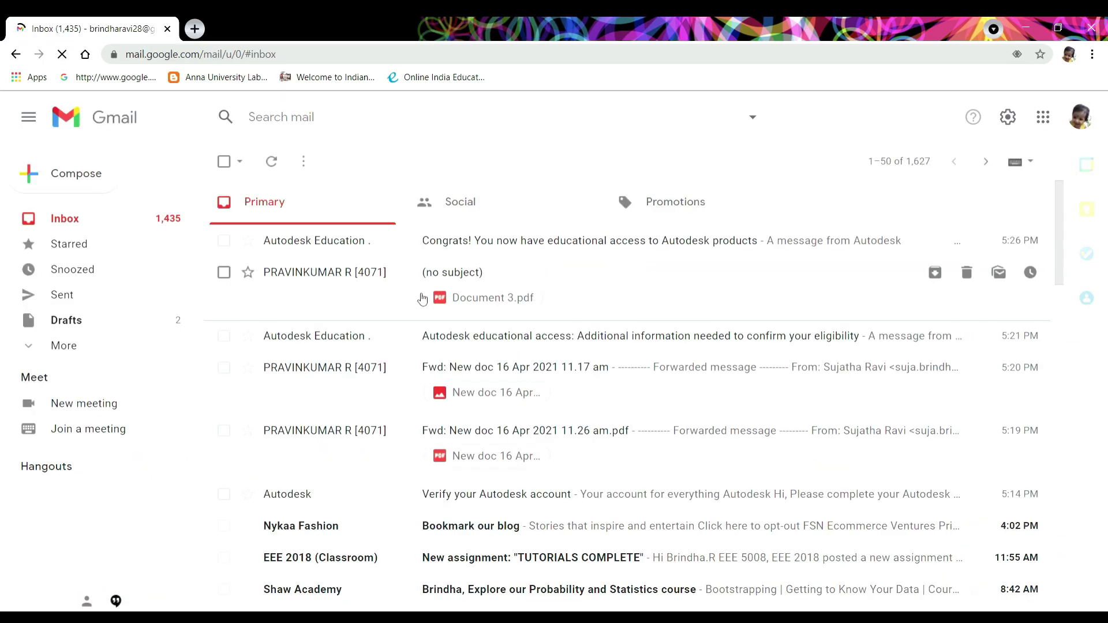
Open the Autodesk 'Congrats!' email and follow its GET PRODUCTS link to the Education page.
click(421, 240)
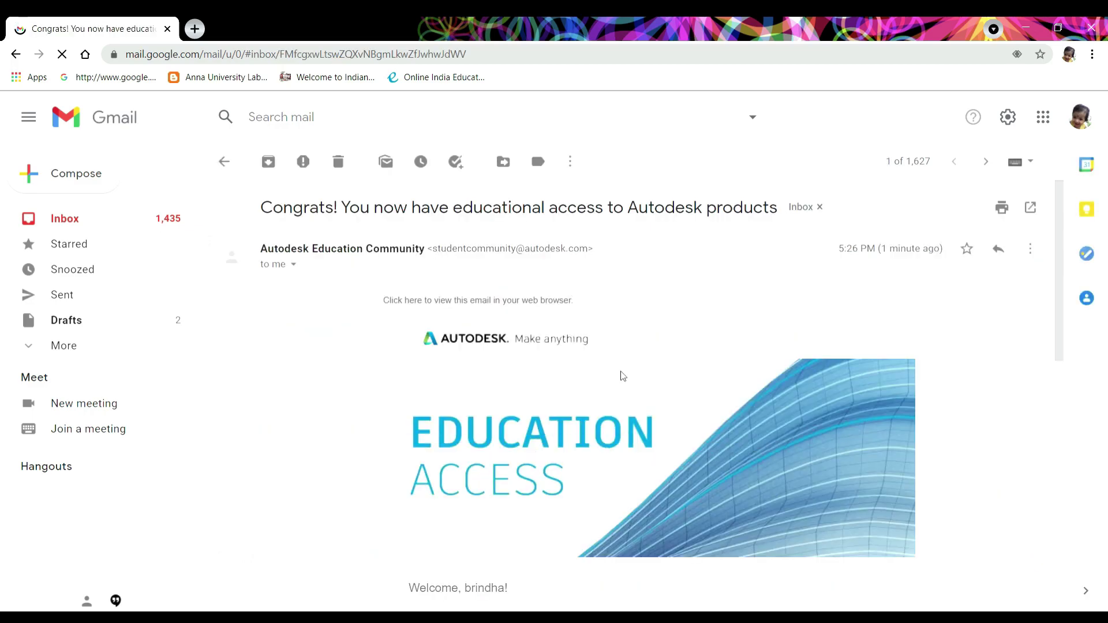
scroll(543, 383, down, 5)
click(490, 468)
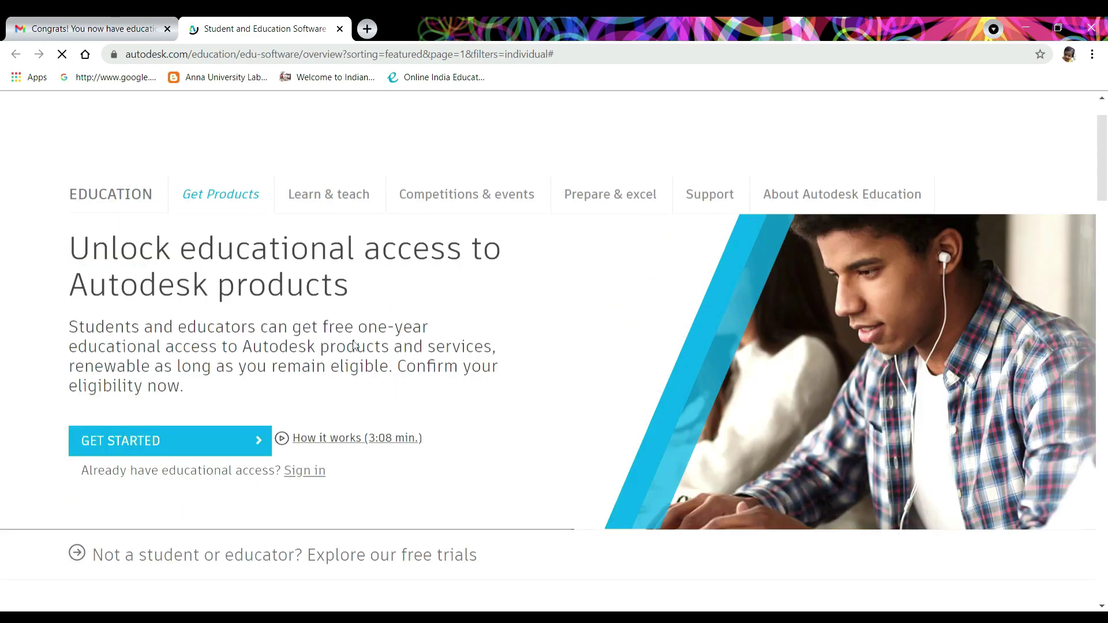
scroll(213, 474, down, 2)
scroll(491, 404, up, 1)
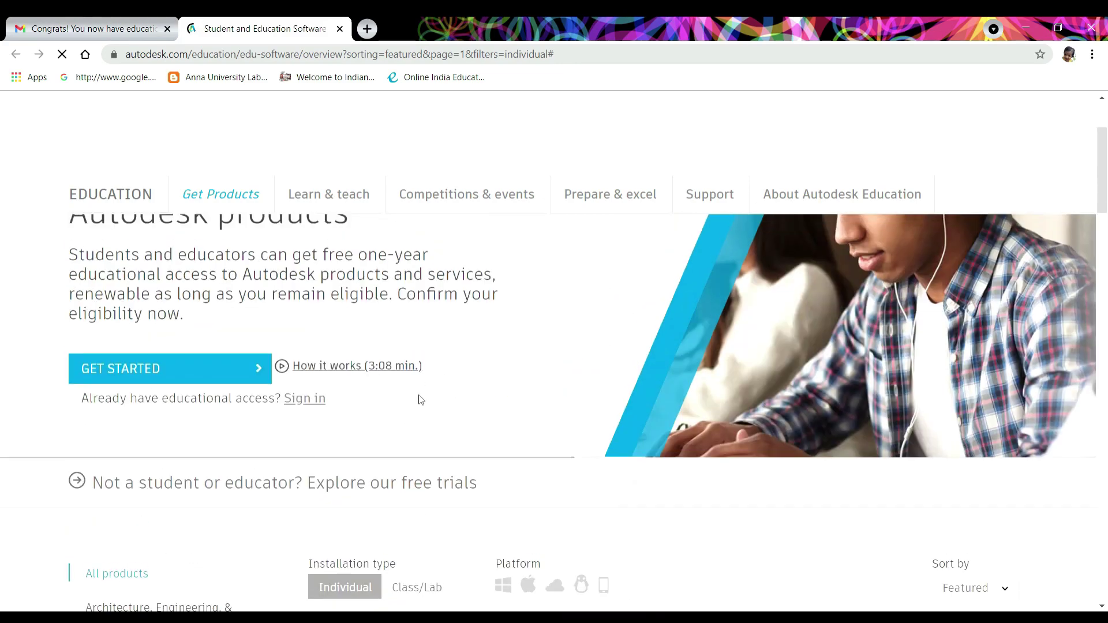
scroll(314, 409, up, 2)
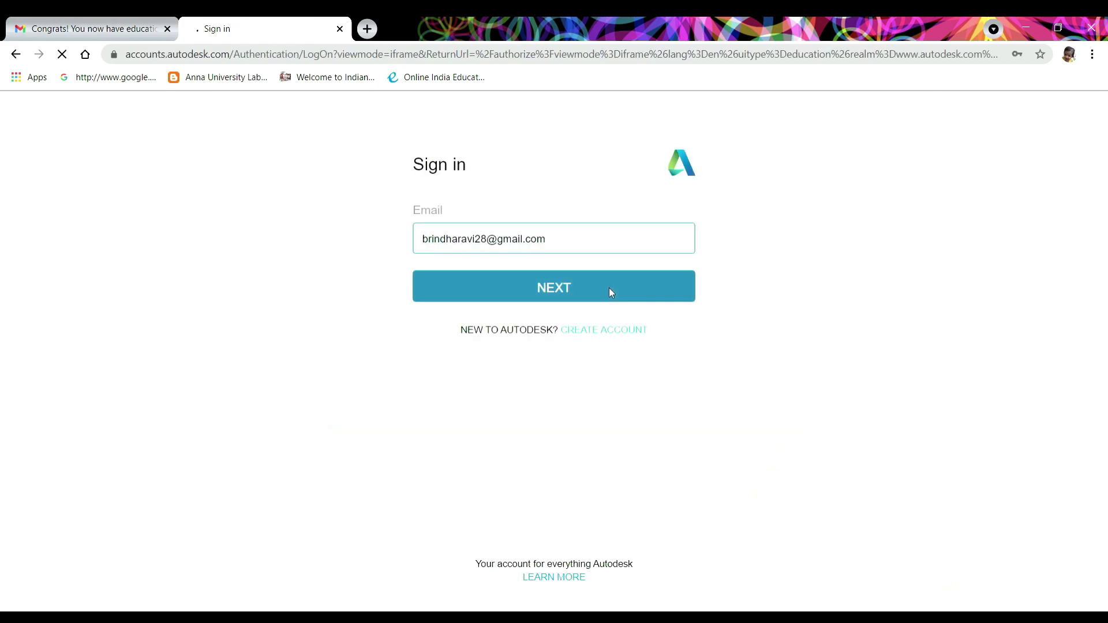
Sign in with the saved password and begin 2 Step Verification setup.
click(613, 293)
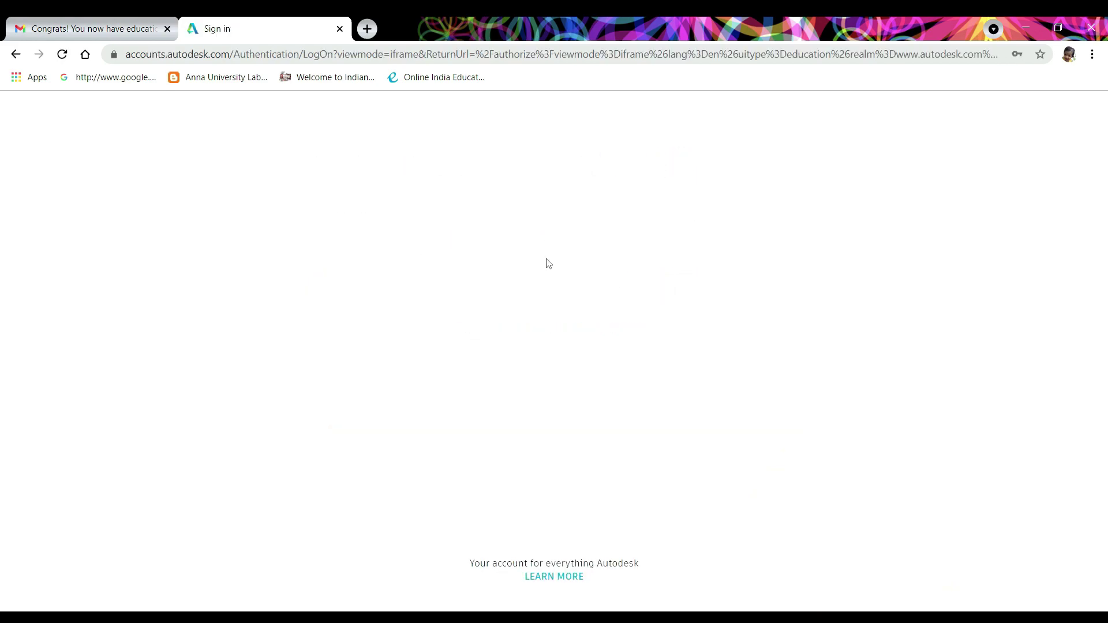
click(553, 328)
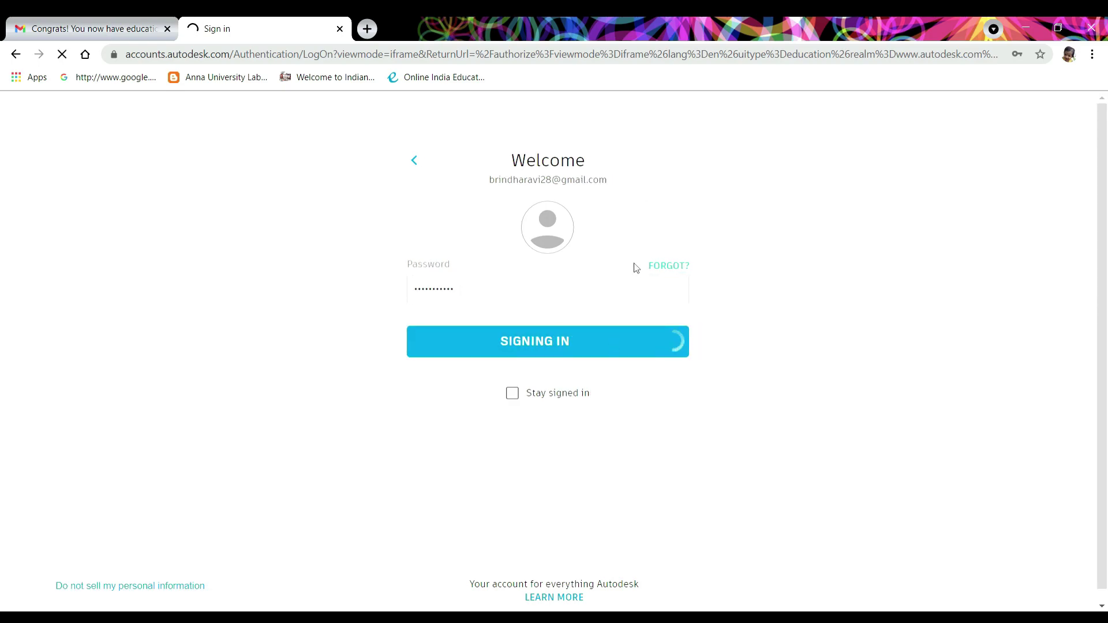
click(559, 484)
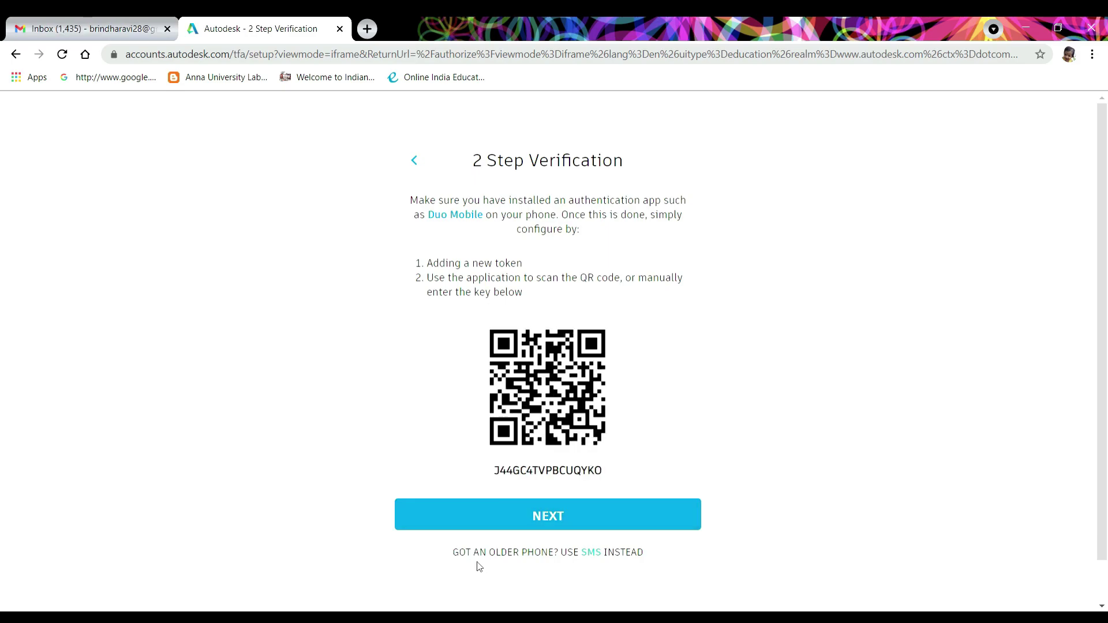
Choose SMS security codes and set the phone's country code to India (+91).
click(589, 553)
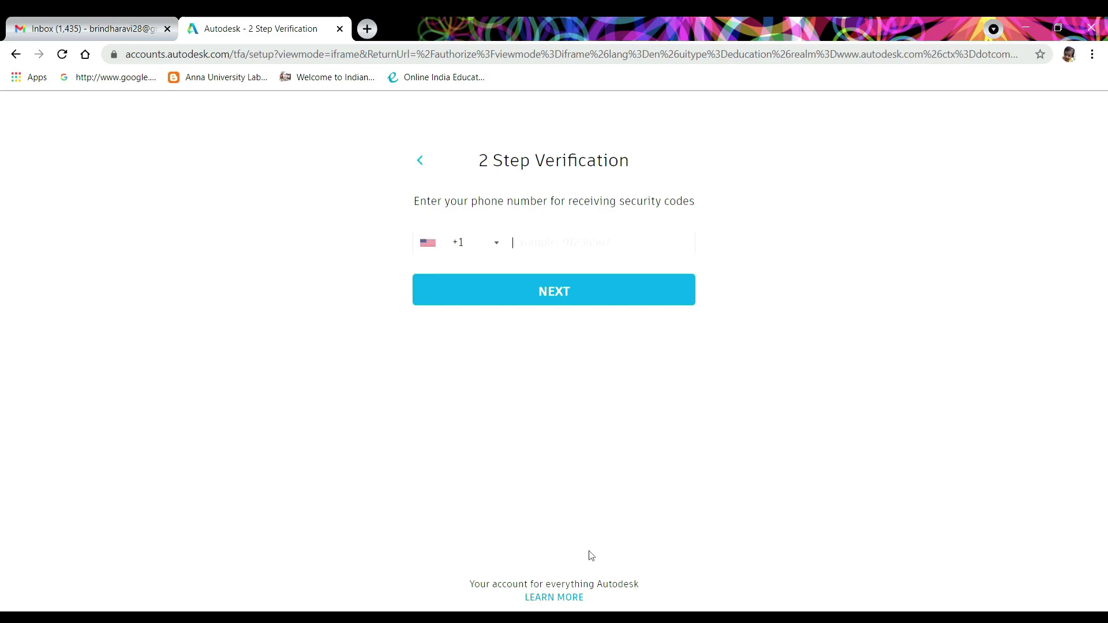
click(565, 256)
click(448, 243)
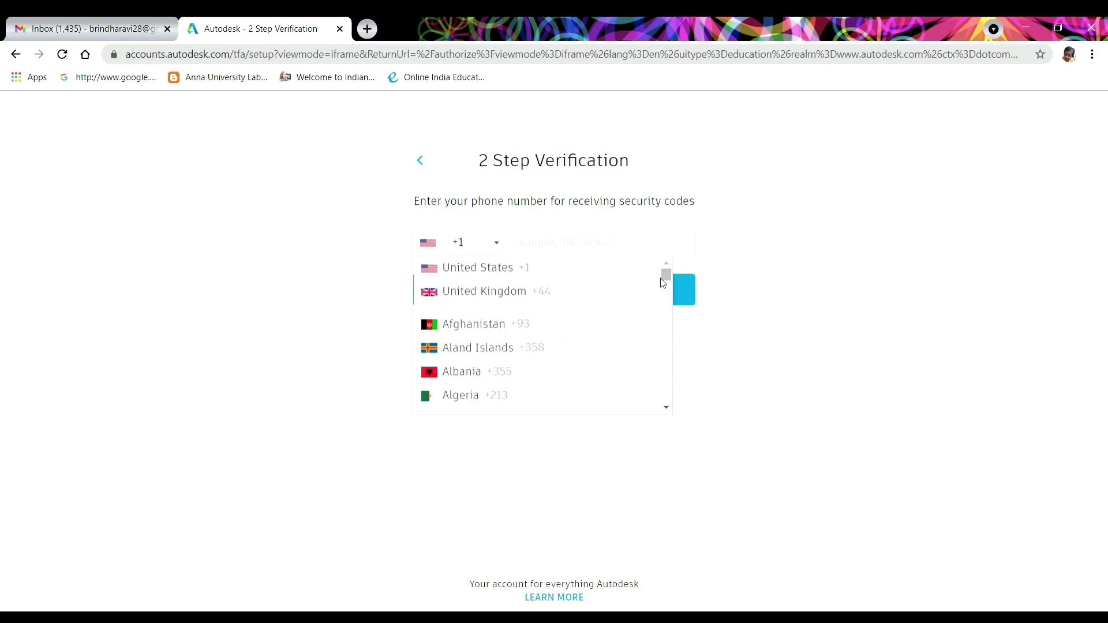
mouse_move(666, 274)
mouse_down()
mouse_move(680, 342)
mouse_move(678, 329)
mouse_up()
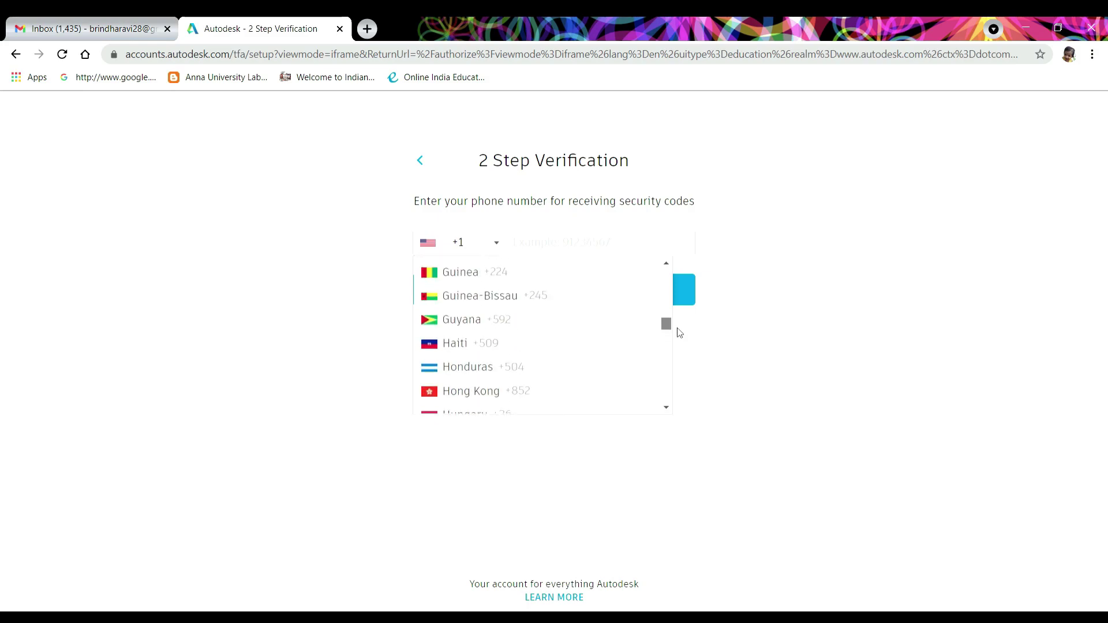
scroll(570, 359, up, 3)
scroll(570, 359, up, 2)
scroll(570, 360, down, 5)
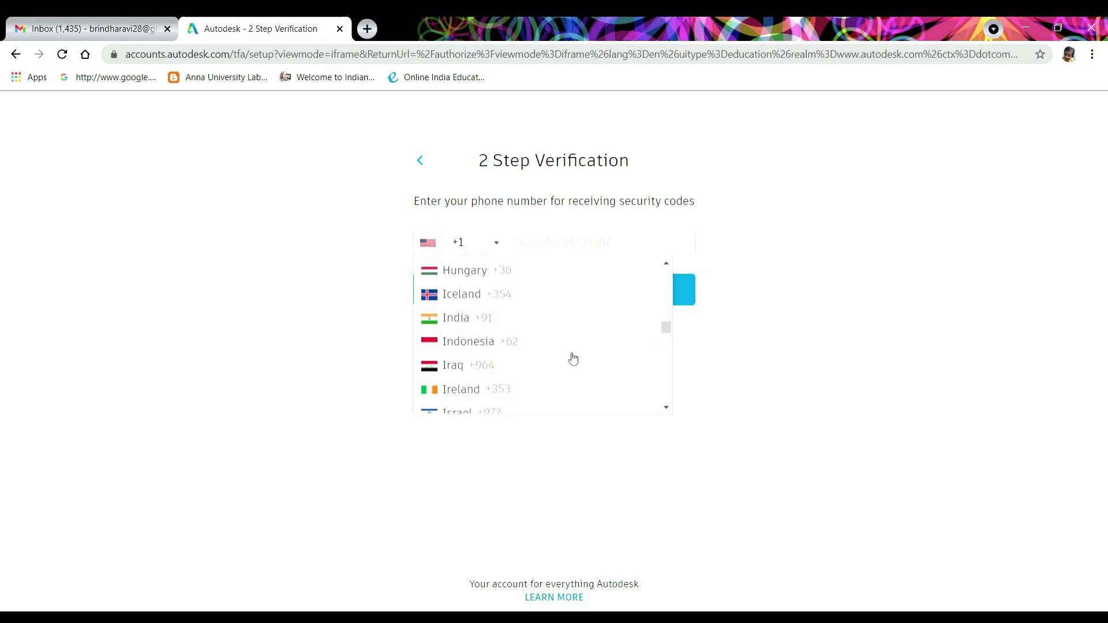
scroll(570, 360, down, 2)
scroll(570, 359, up, 1)
scroll(568, 352, up, 1)
scroll(563, 342, up, 2)
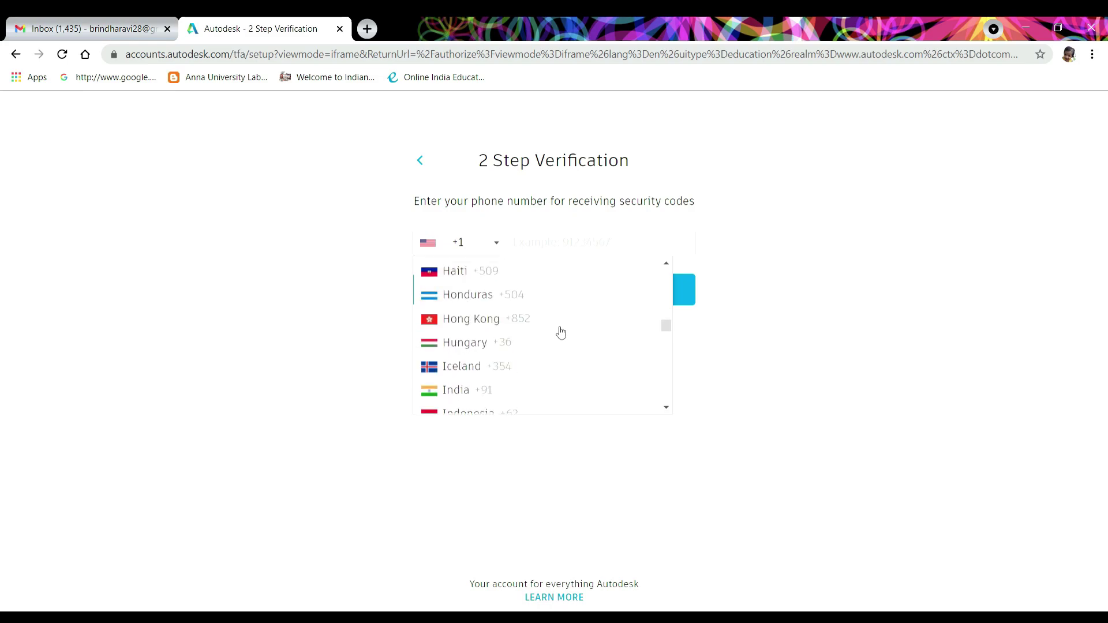
click(513, 388)
click(586, 258)
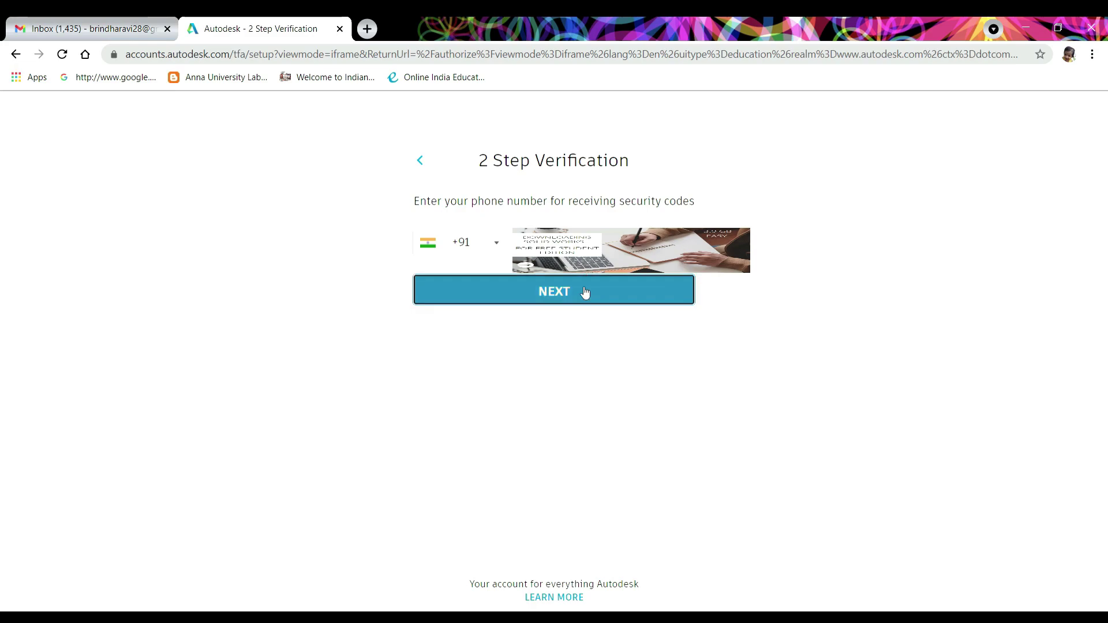
Send a security code to the phone number, enter the received code, and complete the setup.
click(581, 289)
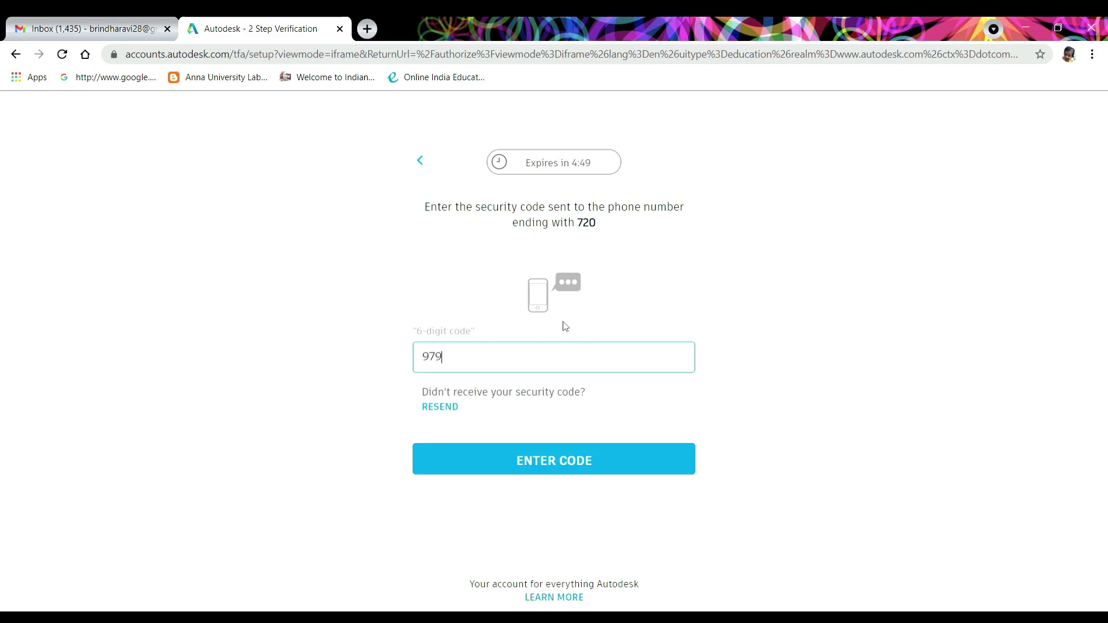
click(555, 462)
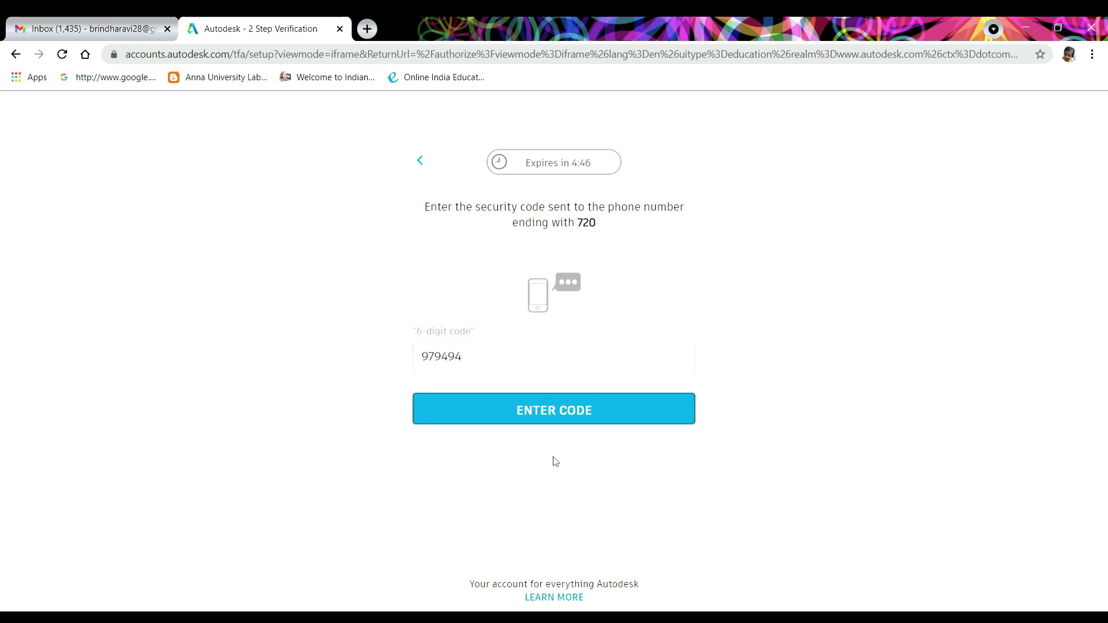
click(584, 420)
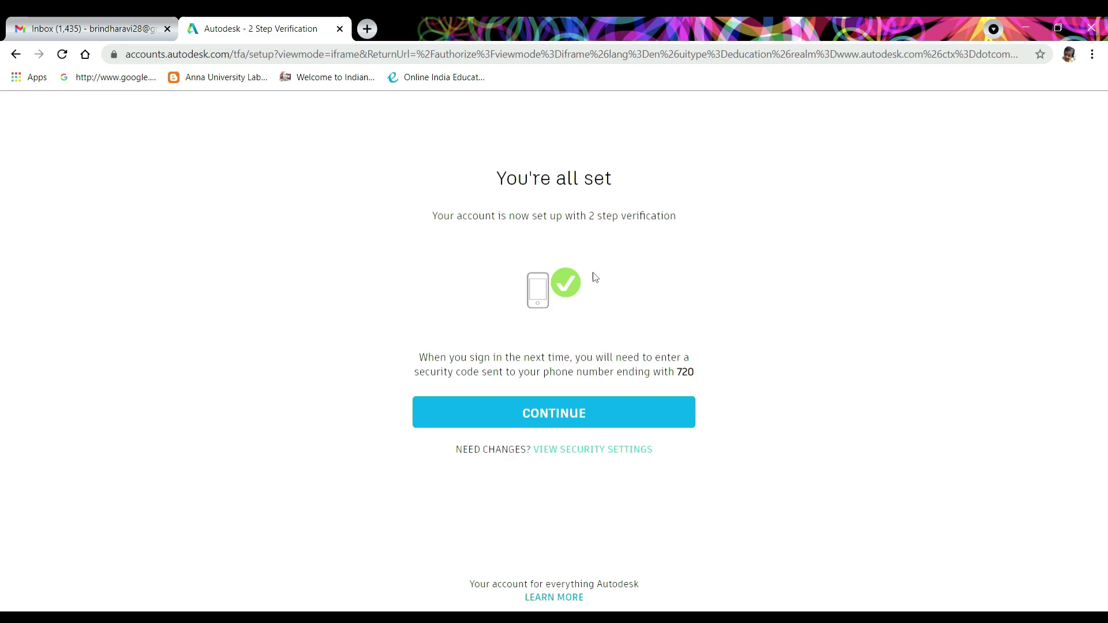
click(576, 409)
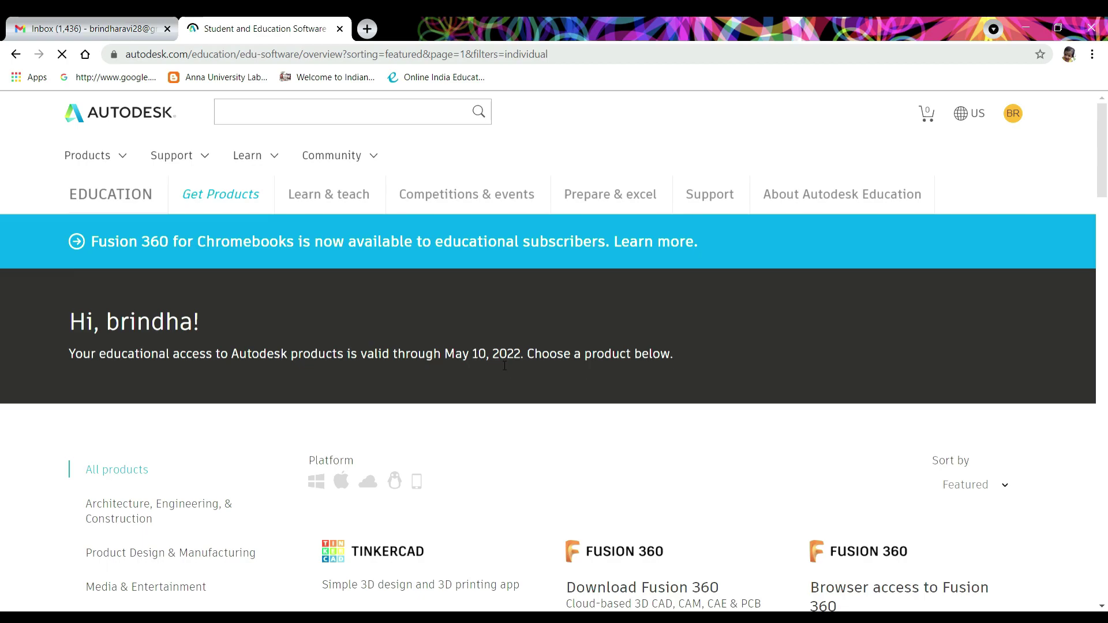
Expand AutoCAD's card to reveal its version and install options.
scroll(583, 377, down, 2)
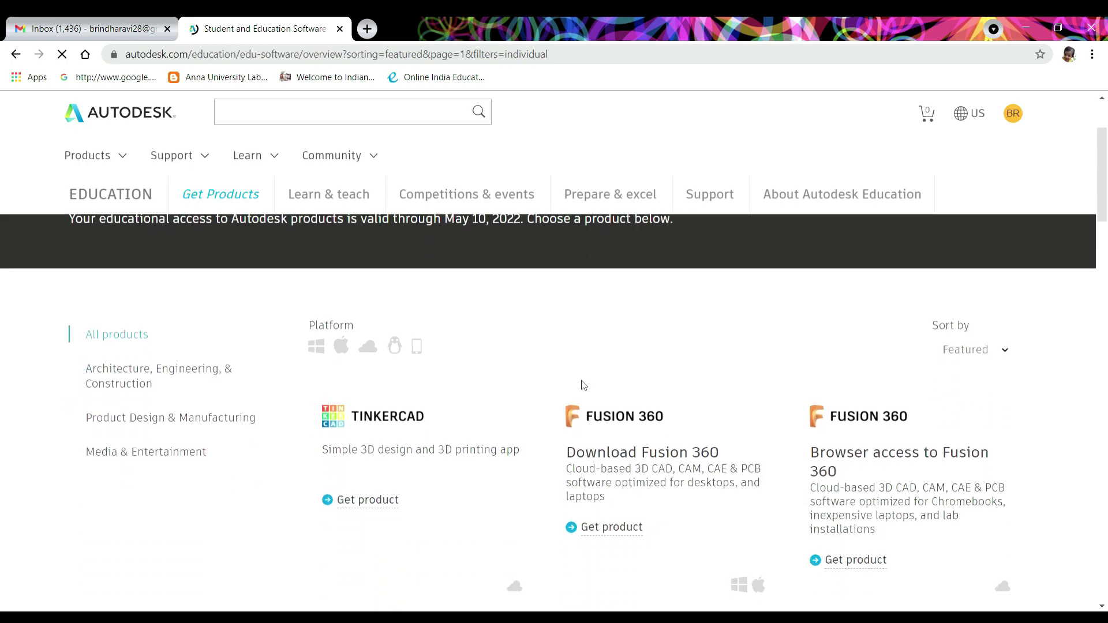
scroll(581, 383, down, 3)
scroll(571, 371, down, 5)
scroll(606, 400, down, 3)
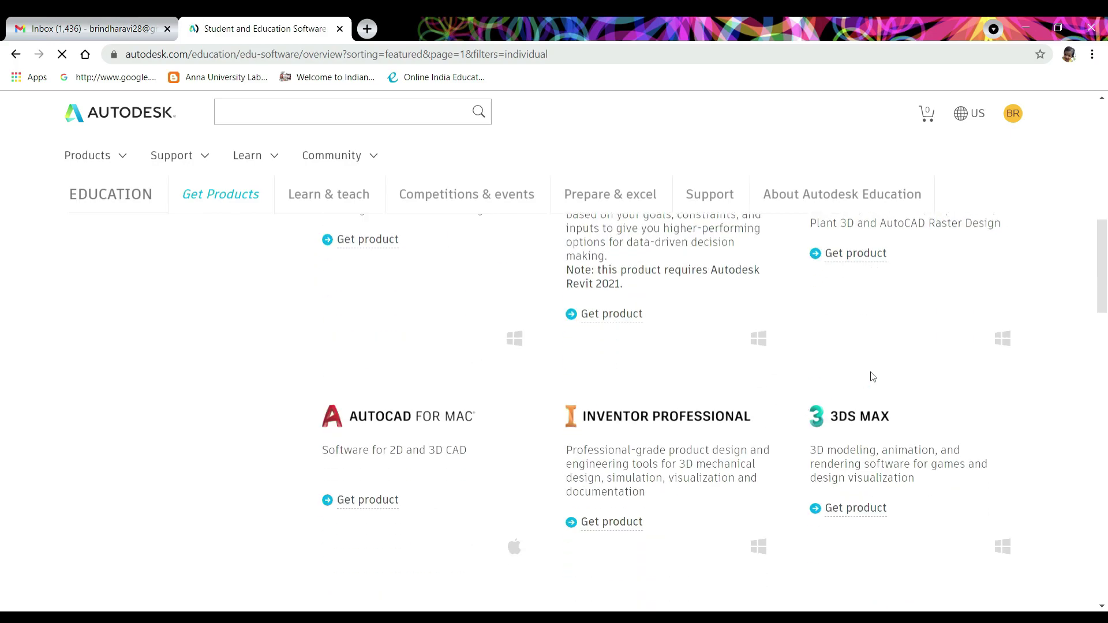
scroll(860, 372, up, 1)
scroll(866, 347, up, 2)
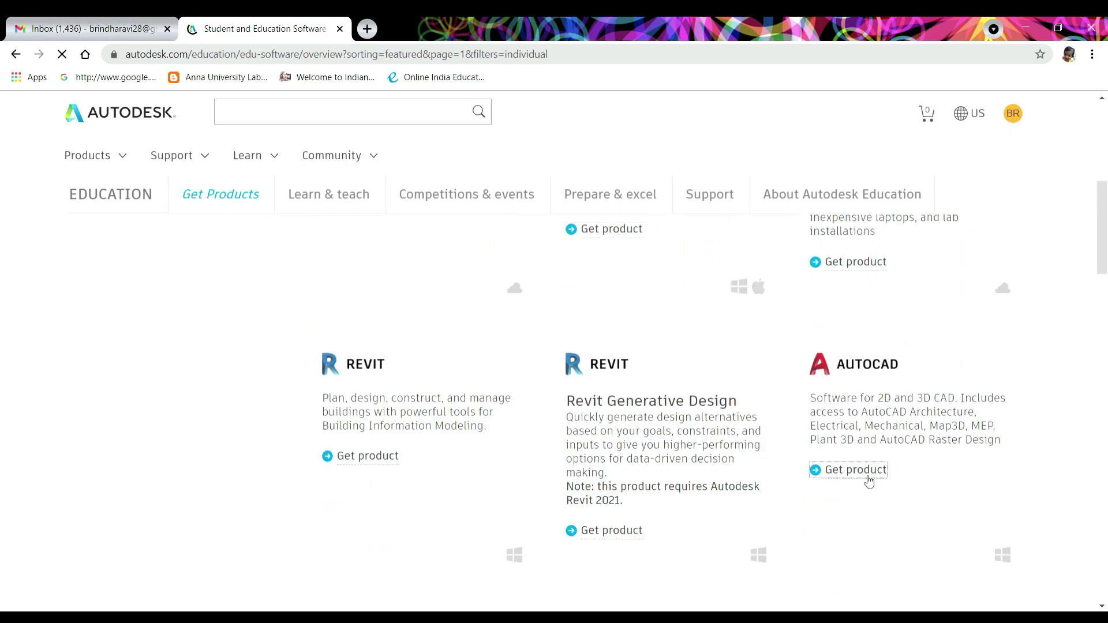
click(829, 473)
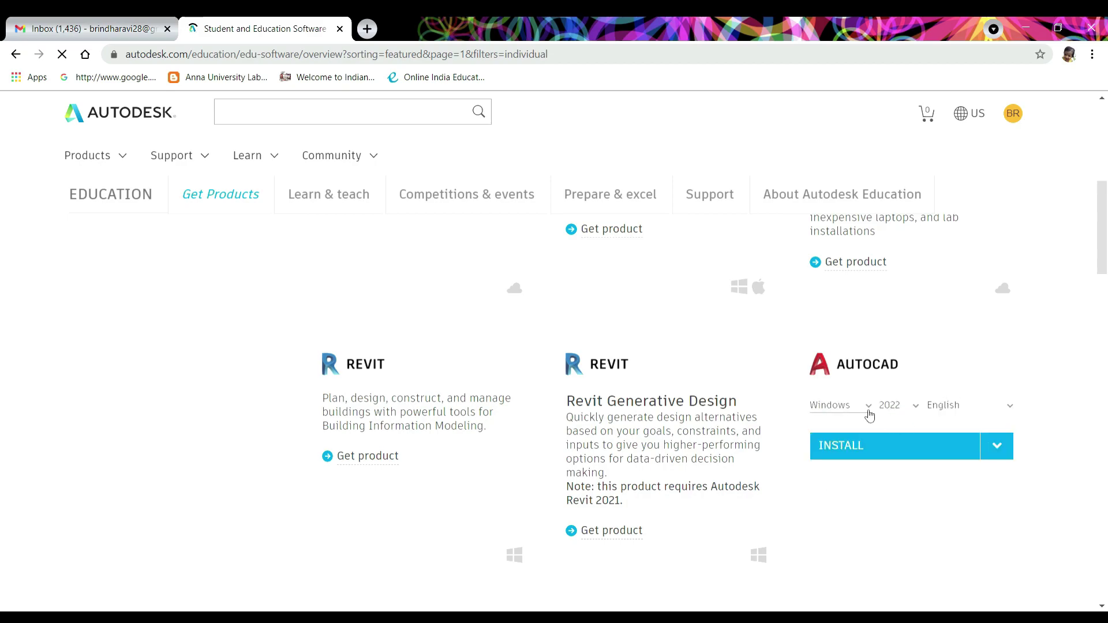
click(997, 447)
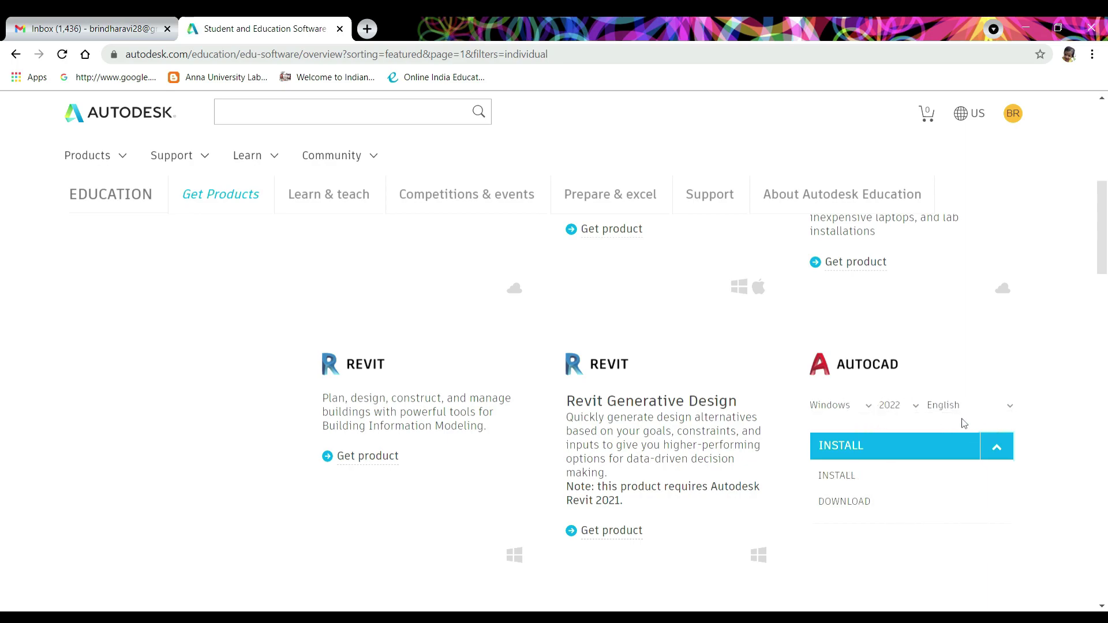
Keep AutoCAD version 2022, choose Install, and accept the install terms.
click(903, 408)
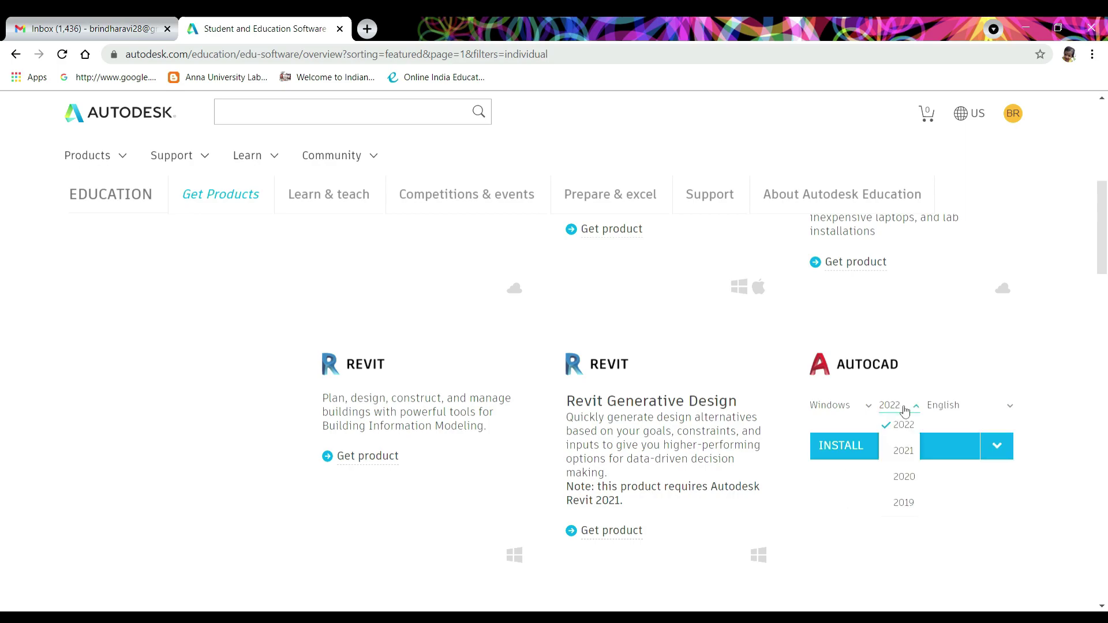
click(996, 446)
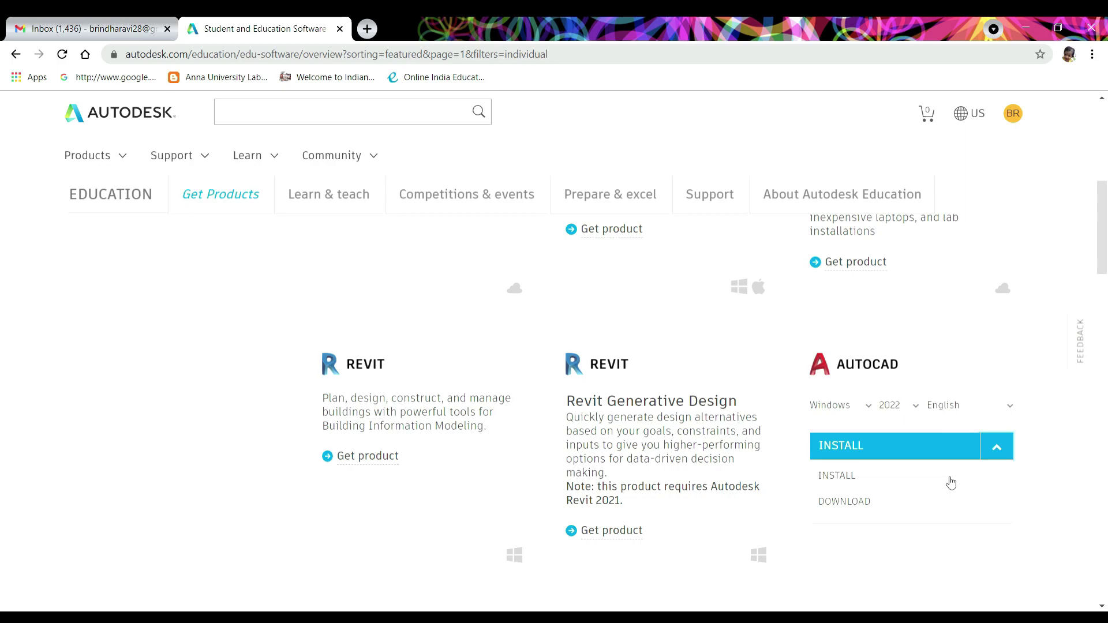
click(951, 482)
click(980, 499)
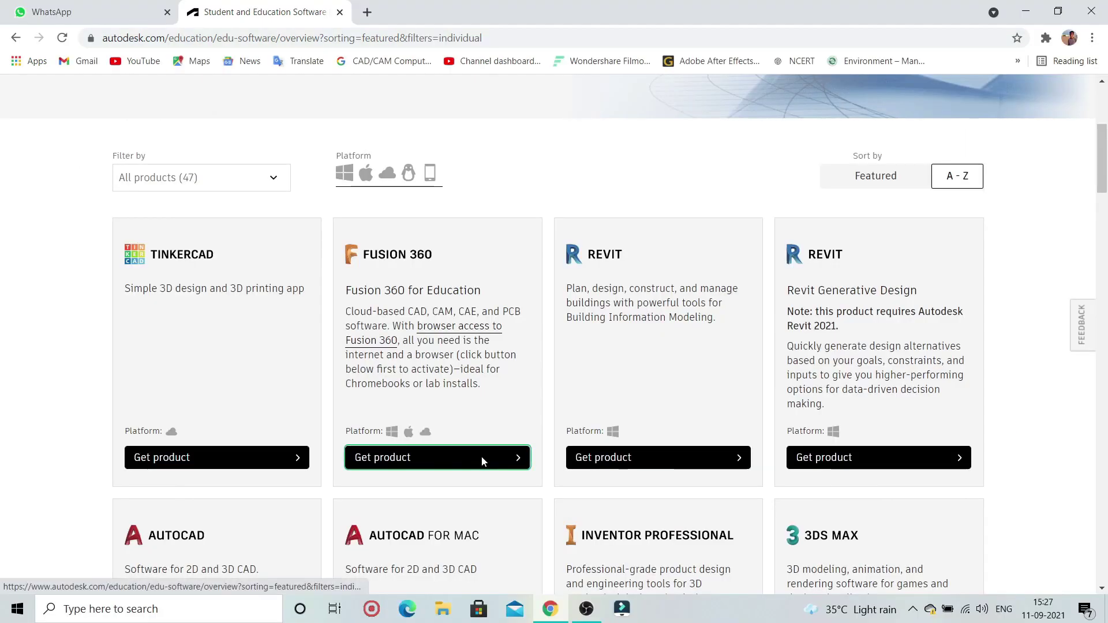
Get Fusion 360 with educational access and run the downloaded Fusion 360 Client.exe installer.
click(483, 458)
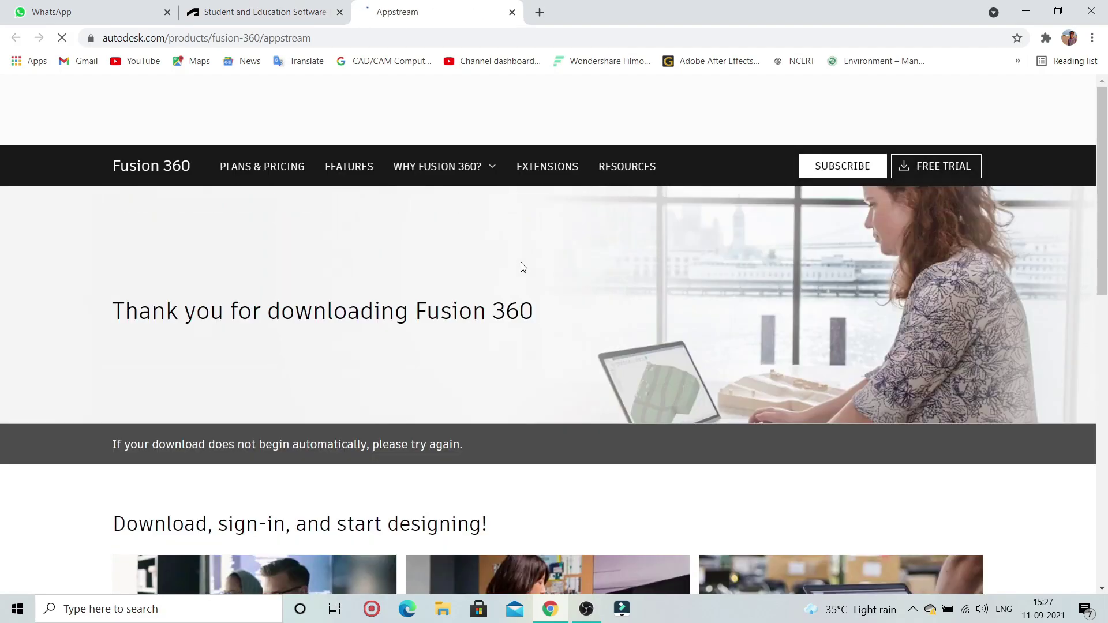
scroll(522, 266, down, 3)
scroll(520, 266, down, 5)
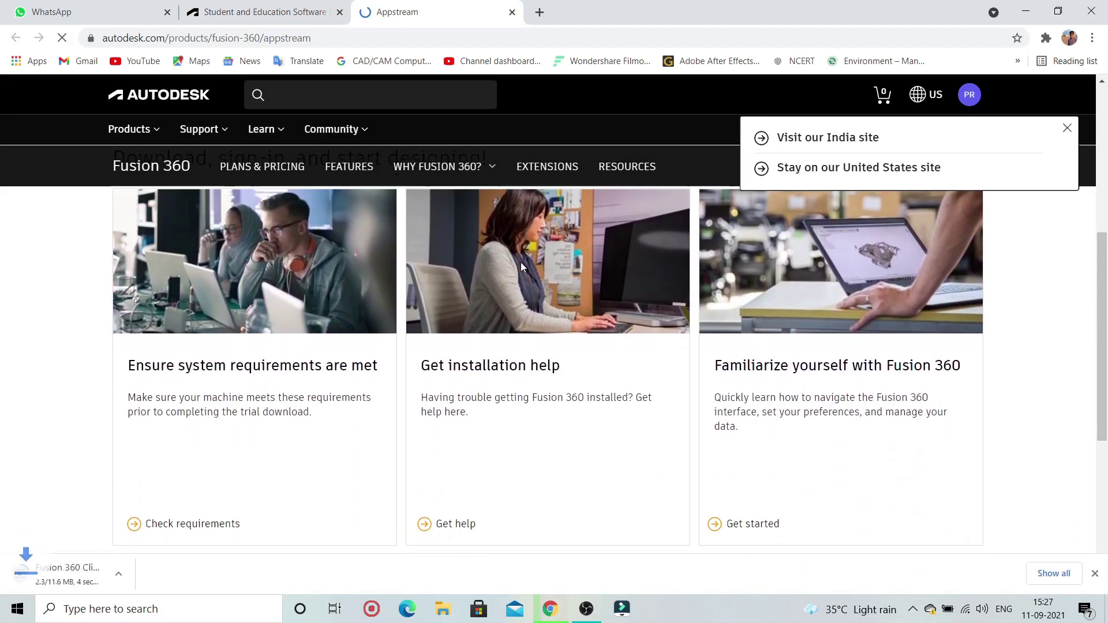
scroll(521, 267, up, 1)
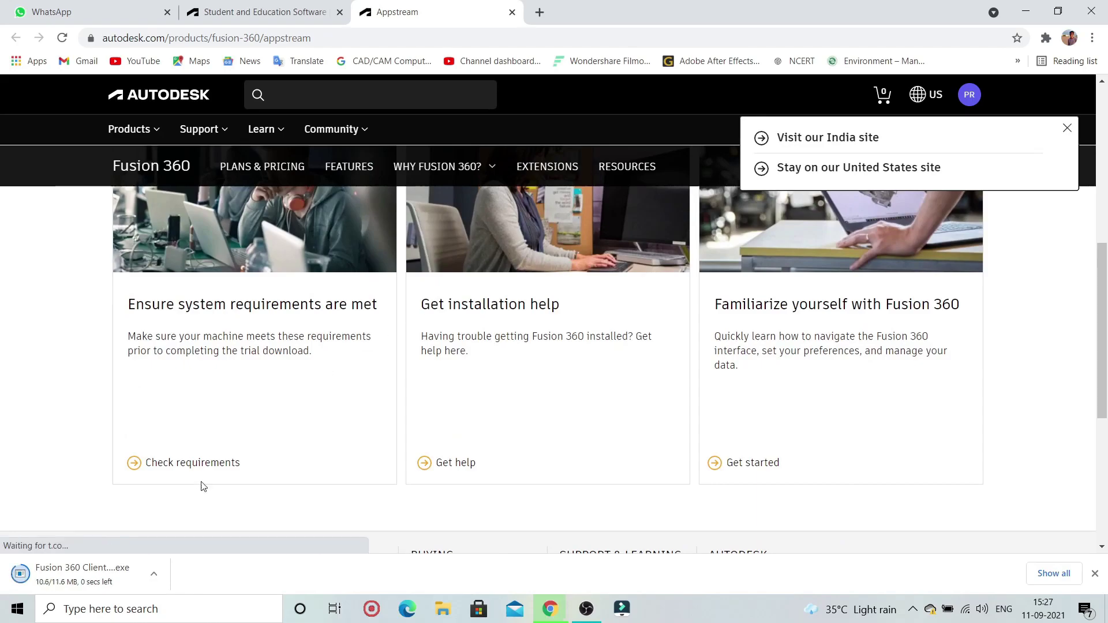
click(114, 578)
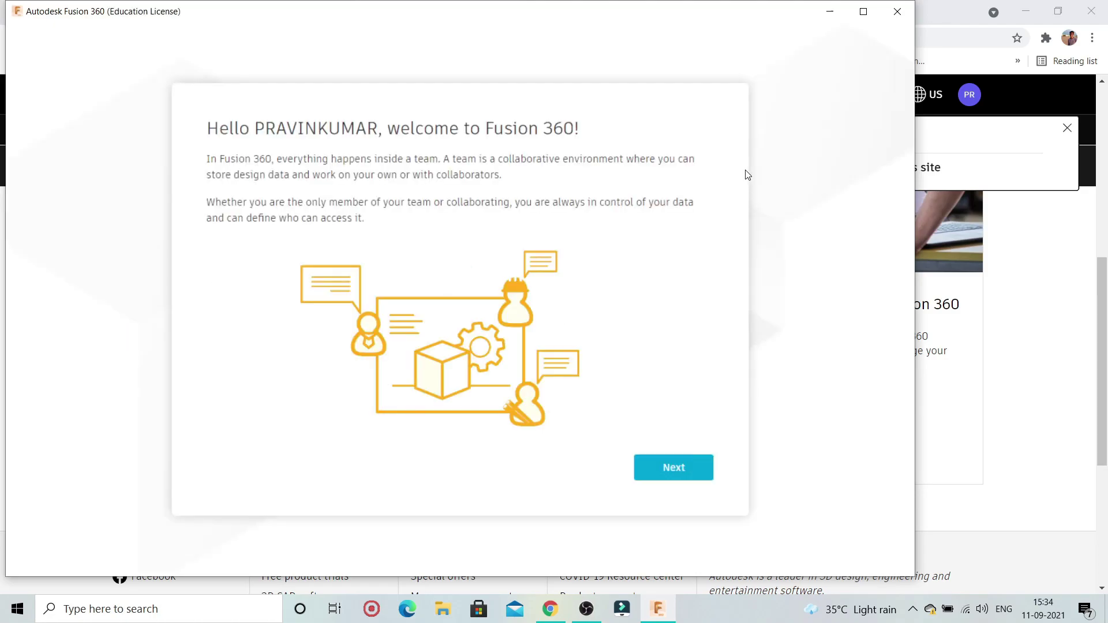
Create a team named IPS without discovery, enter it, and dismiss the data collection notice.
click(684, 479)
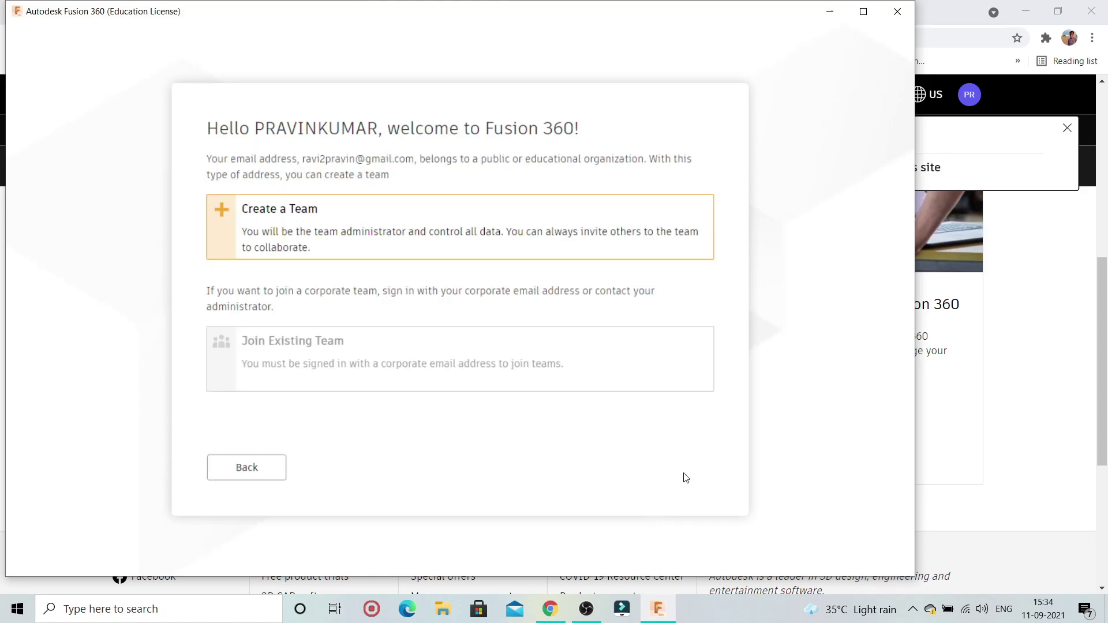
click(349, 232)
click(323, 204)
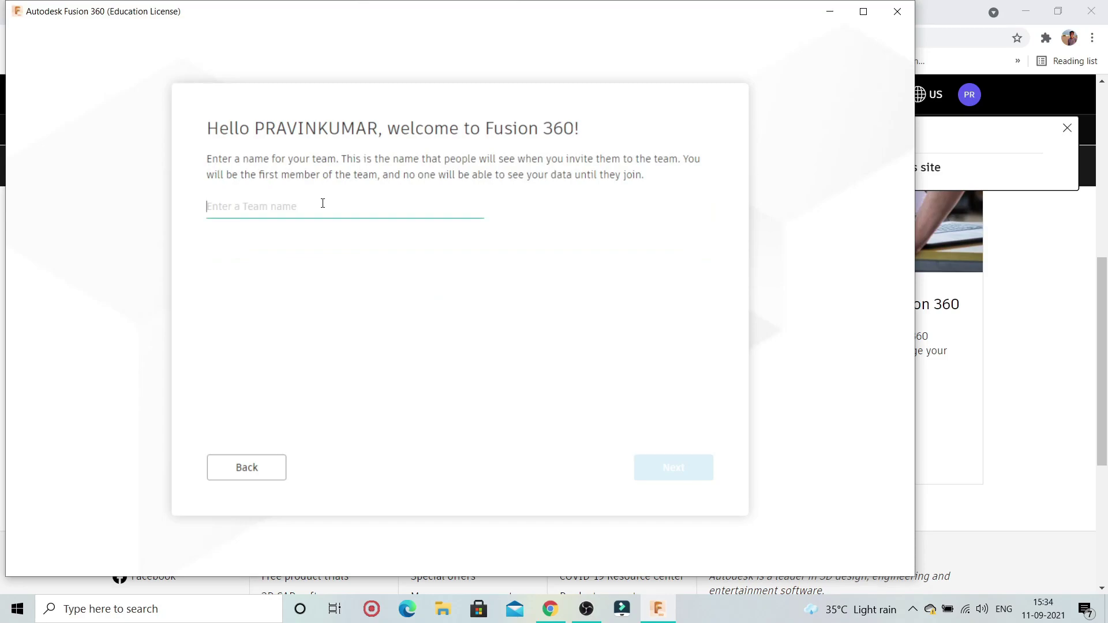
text(IPS)
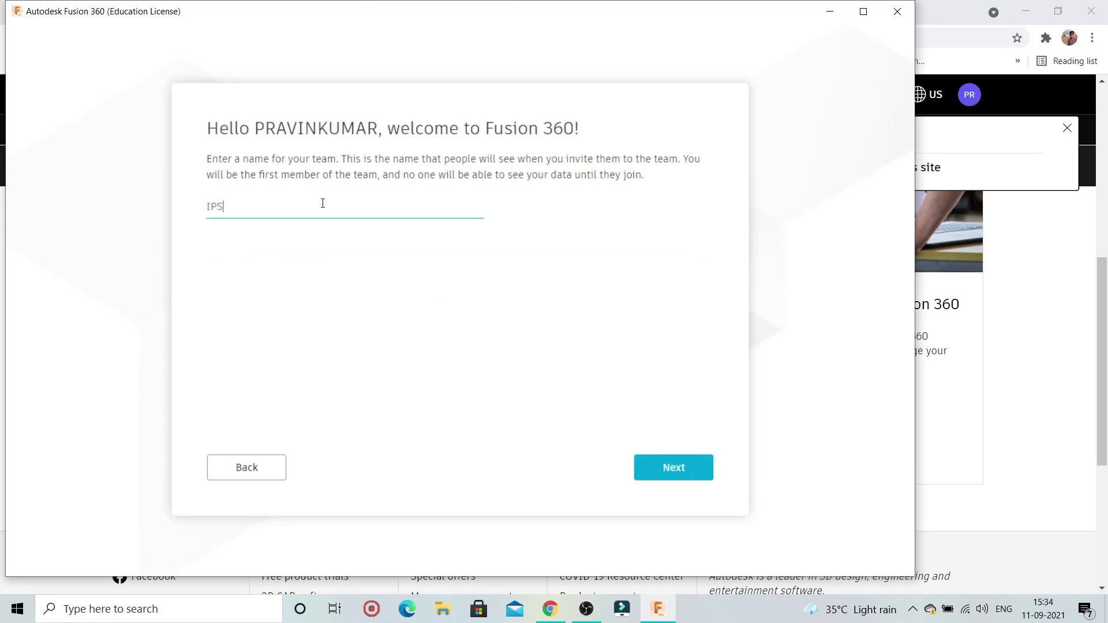
click(674, 475)
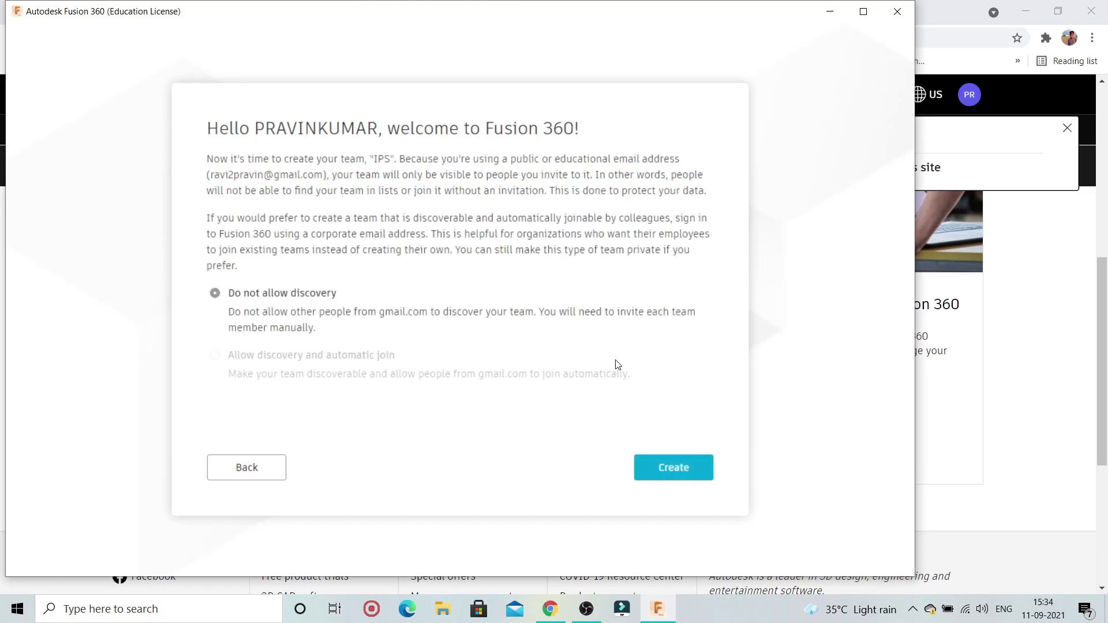
click(673, 469)
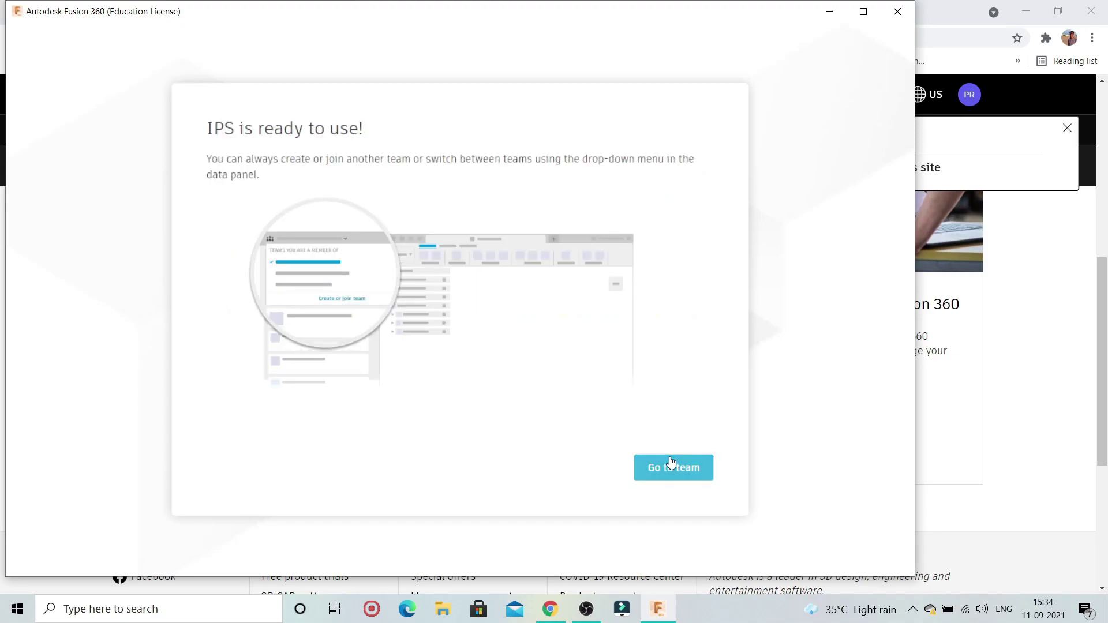
click(671, 466)
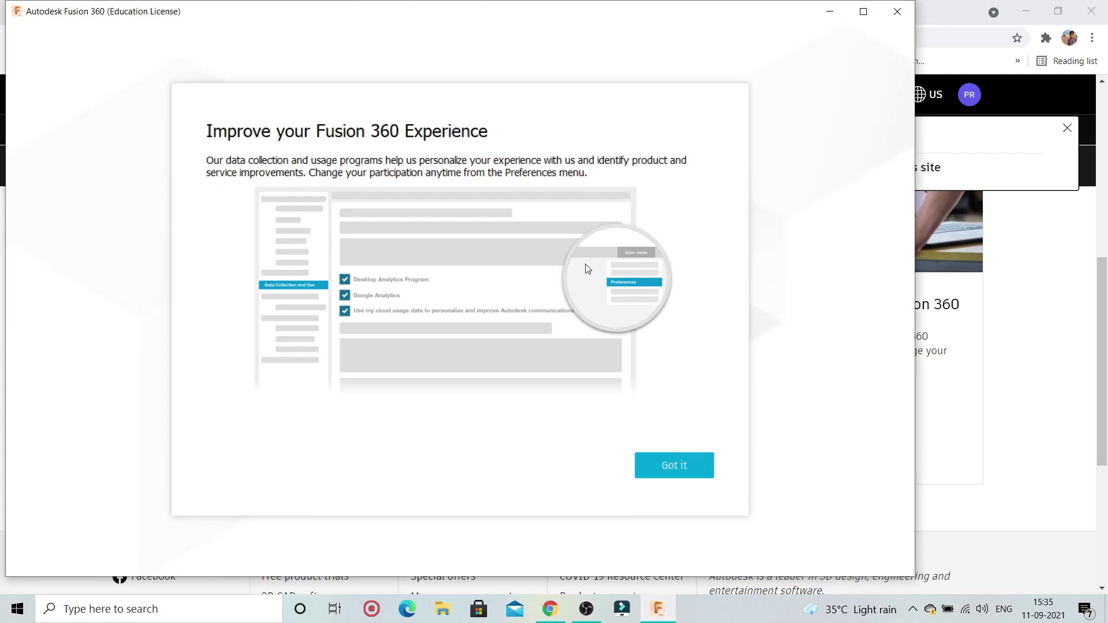
key(Return)
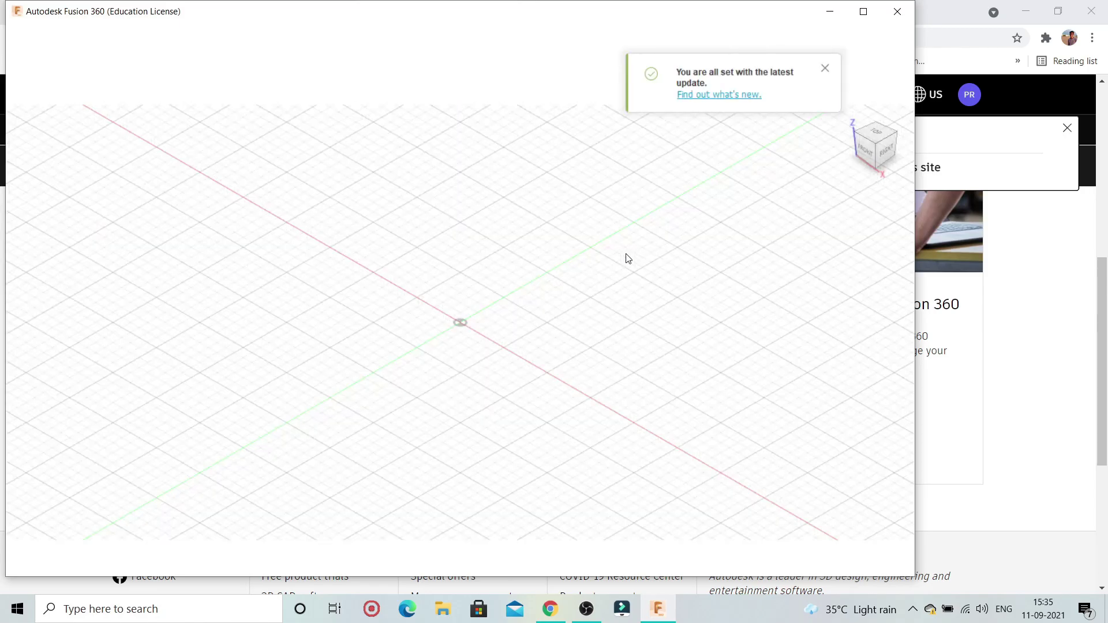
Dismiss the update notice, maximize Fusion 360, and turn to the FRONT view.
click(826, 70)
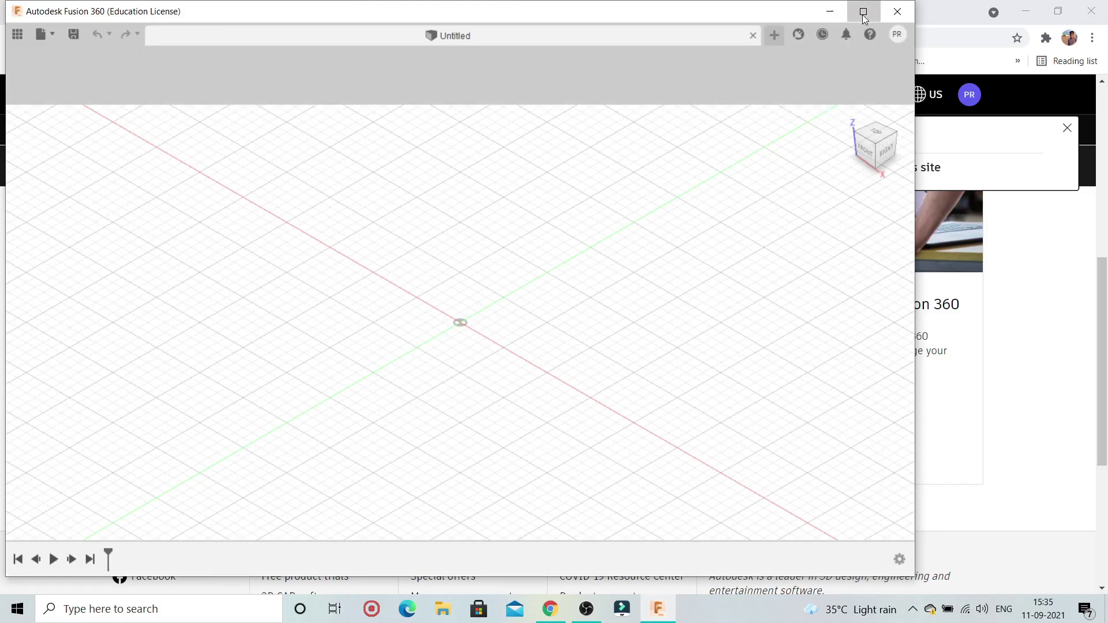
click(864, 12)
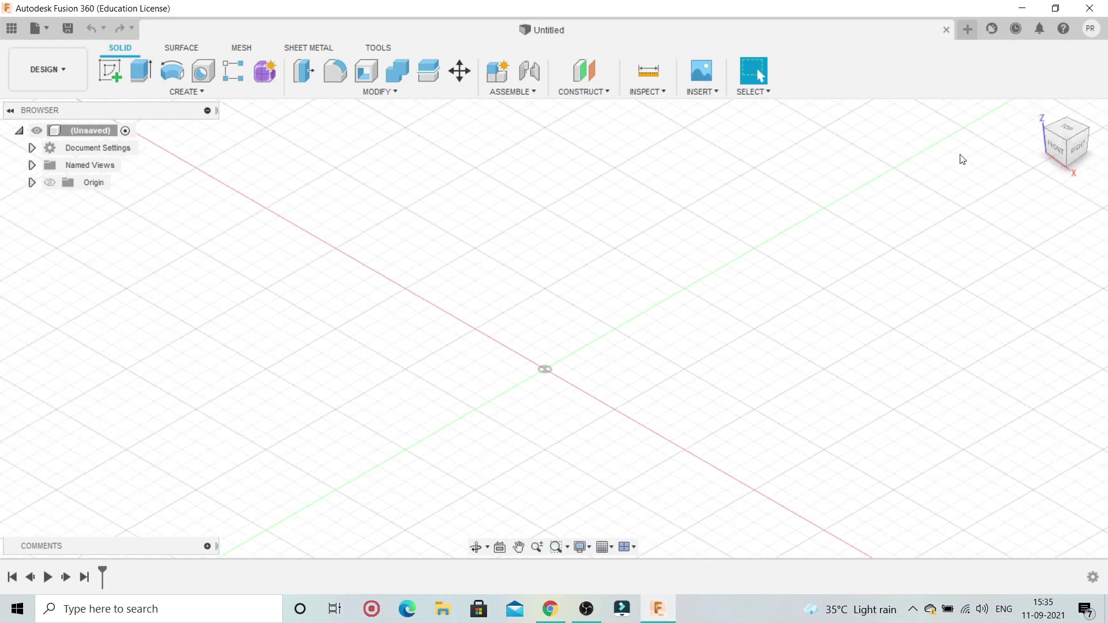
click(1060, 148)
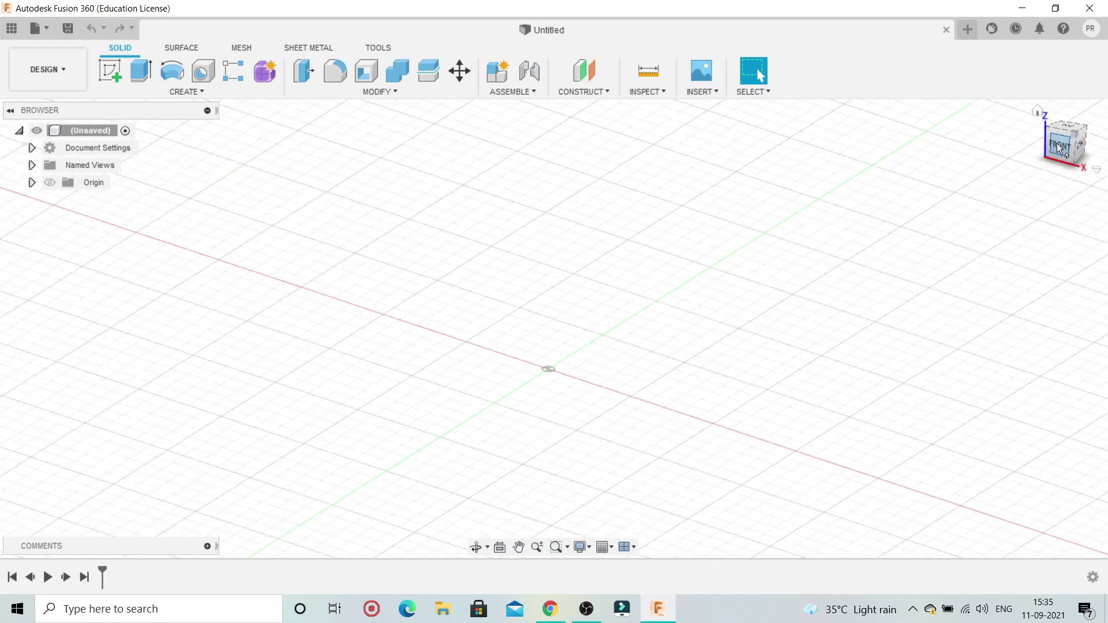
Sketch circles centred at the origin on the front plane.
click(109, 70)
click(162, 112)
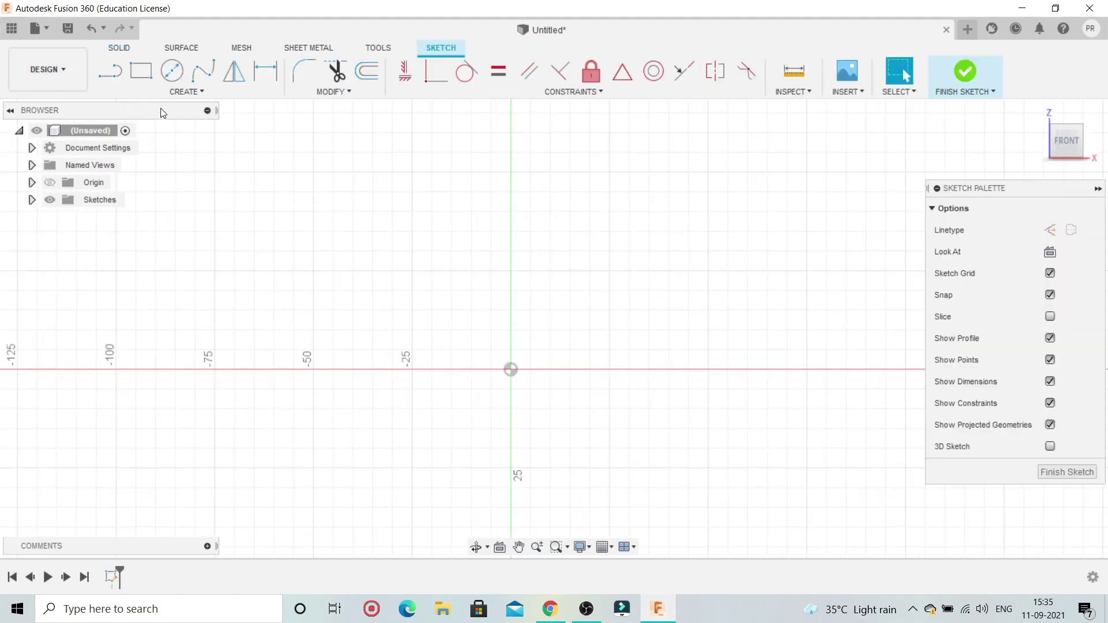
click(172, 71)
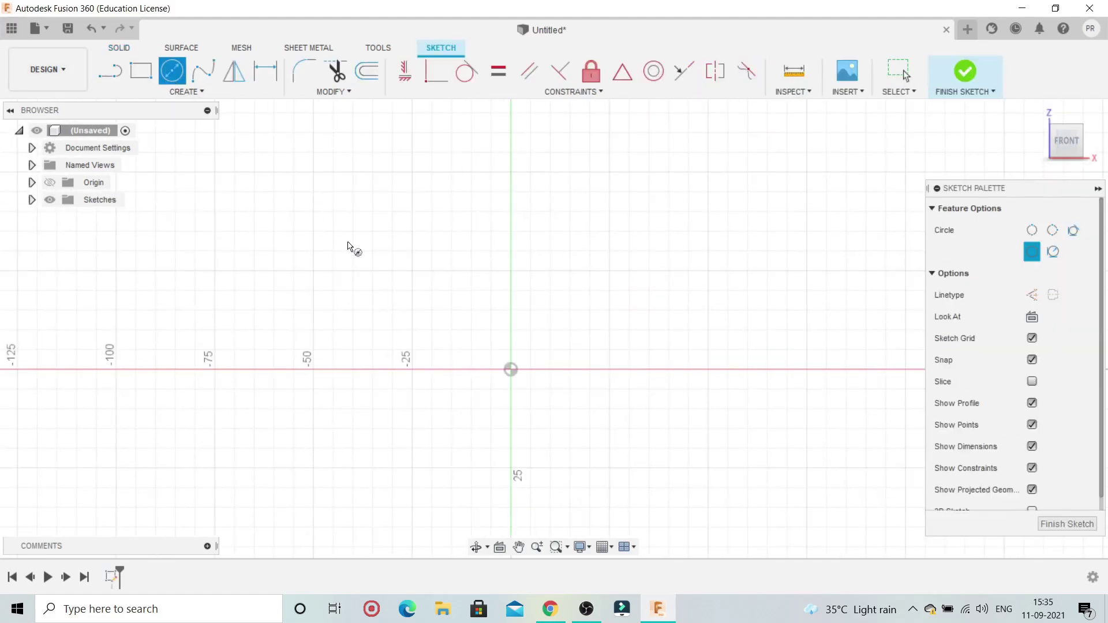
click(511, 369)
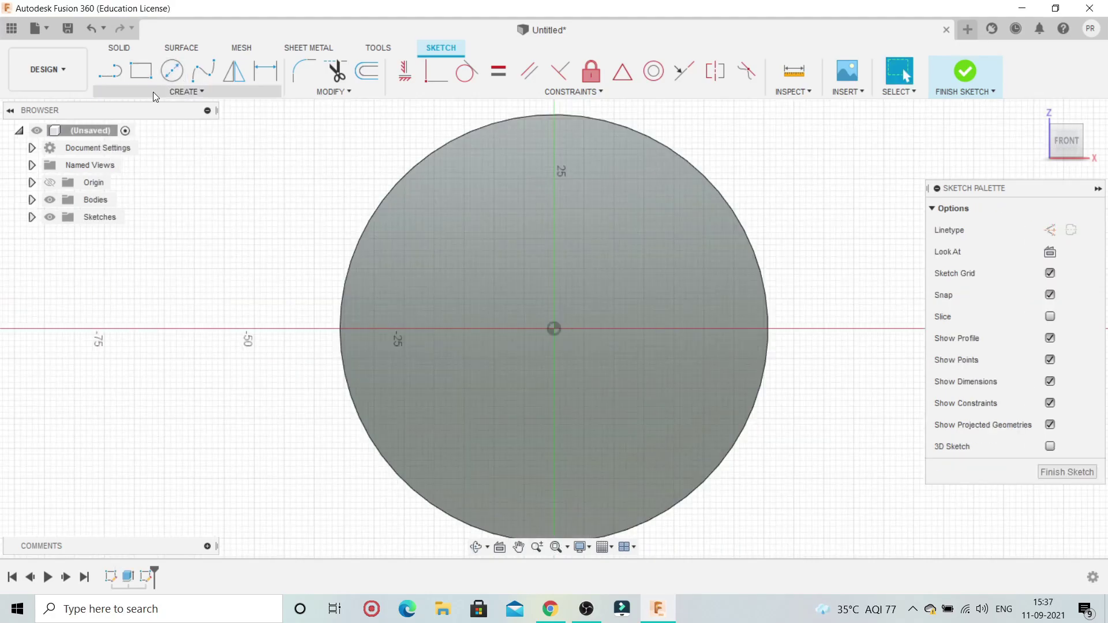
click(163, 94)
click(171, 70)
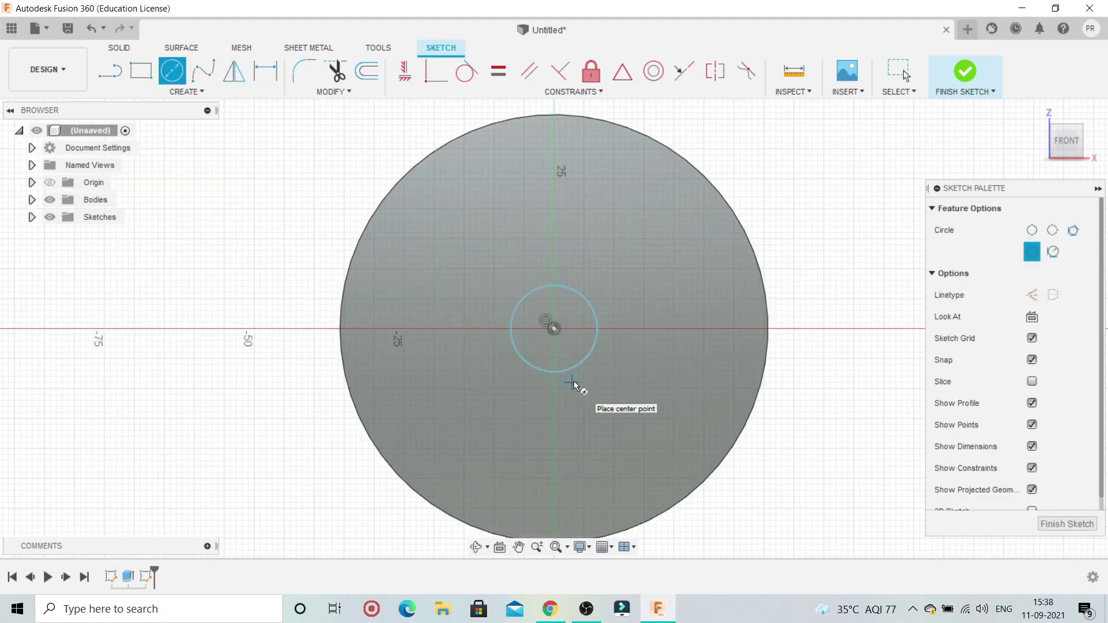
key(Escape)
click(554, 327)
Extrude the small centre circle as a hole cut through the disc, then orbit to inspect it.
key(e)
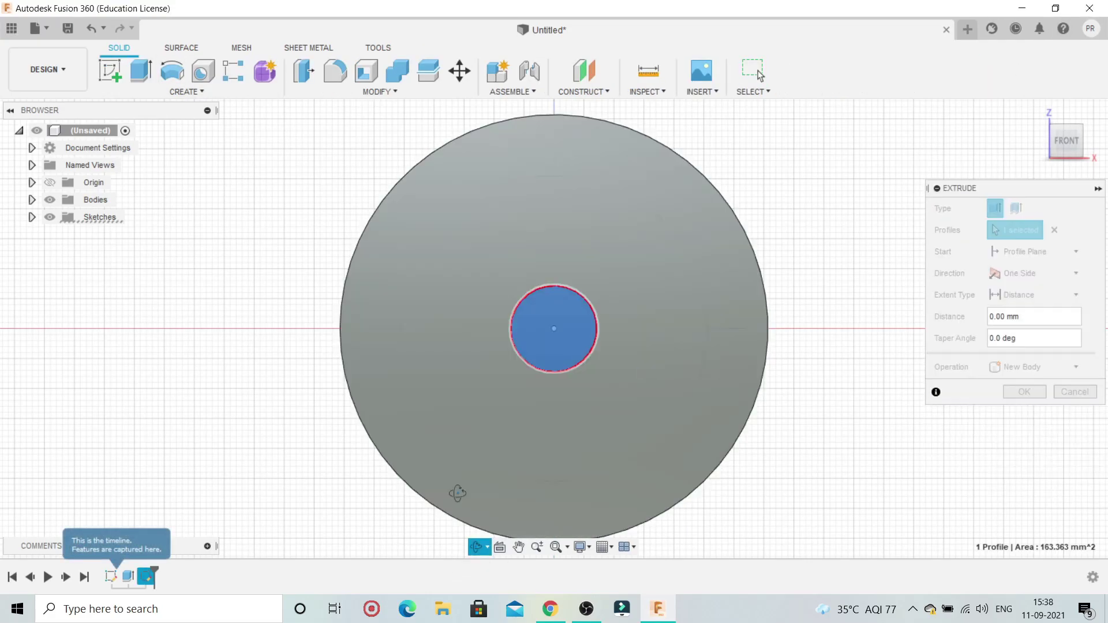
drag(458, 494, 462, 537)
drag(535, 242, 566, 497)
key(Return)
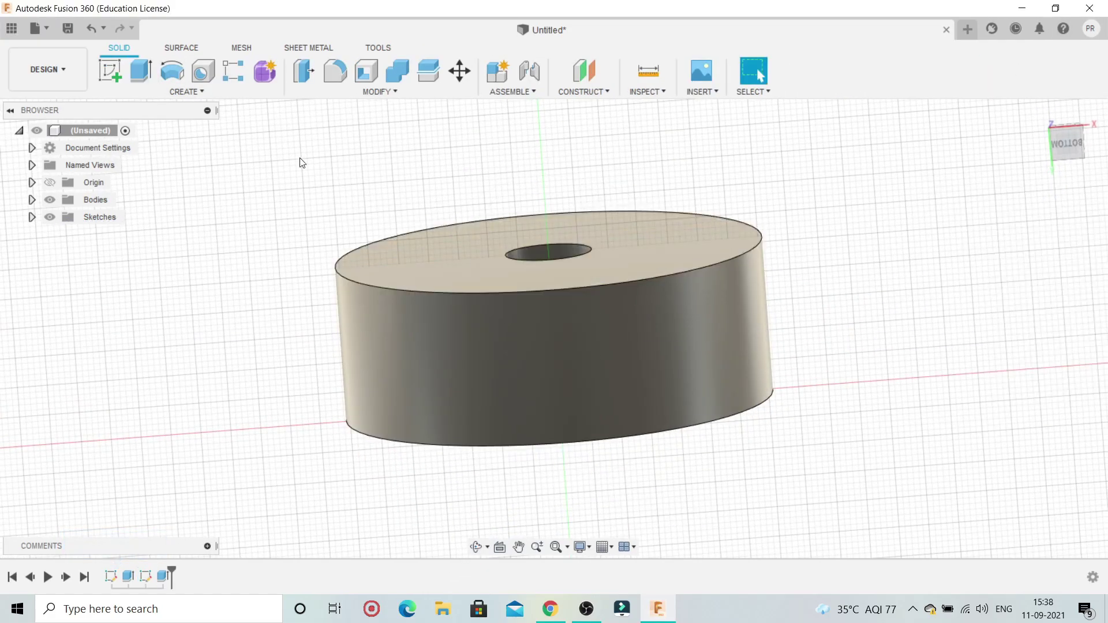
click(476, 547)
drag(507, 448, 676, 532)
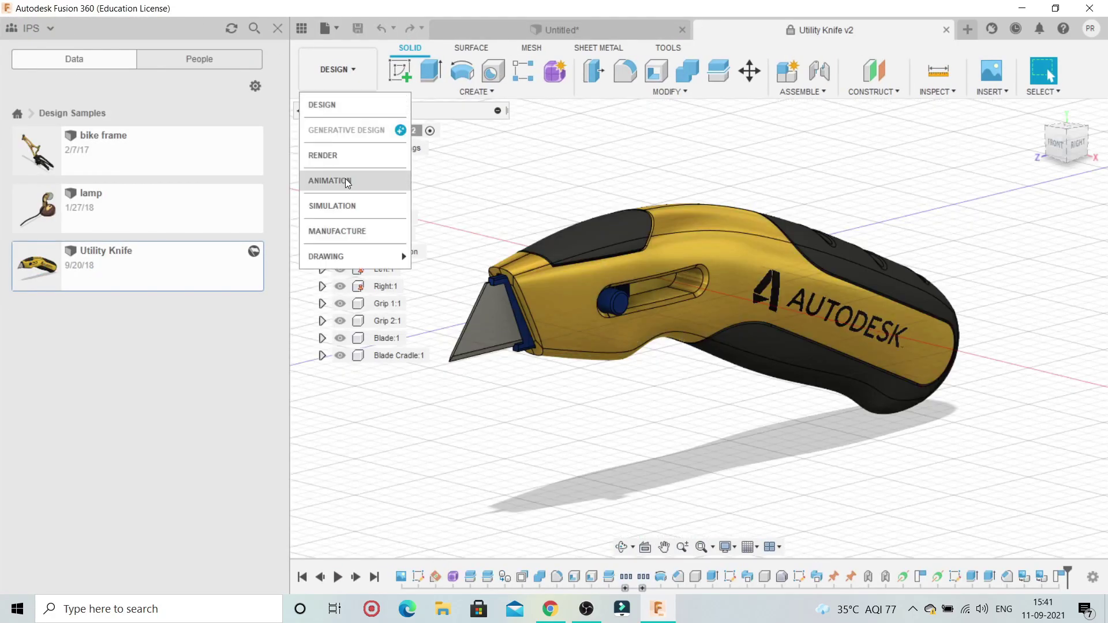
Open the Utility Knife sample design from Design Samples.
click(344, 181)
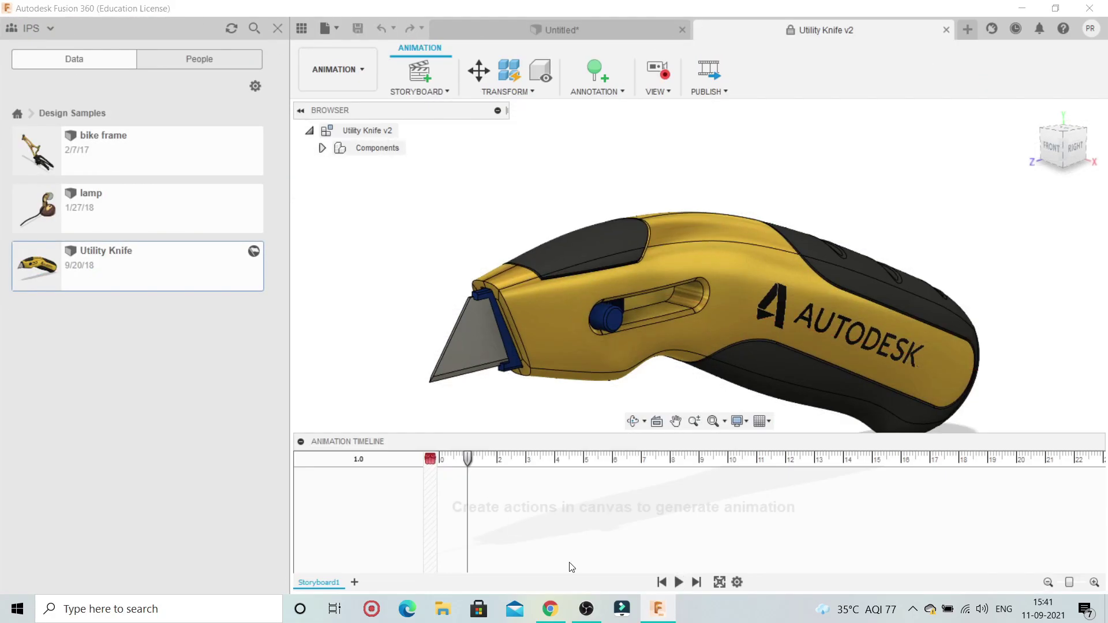